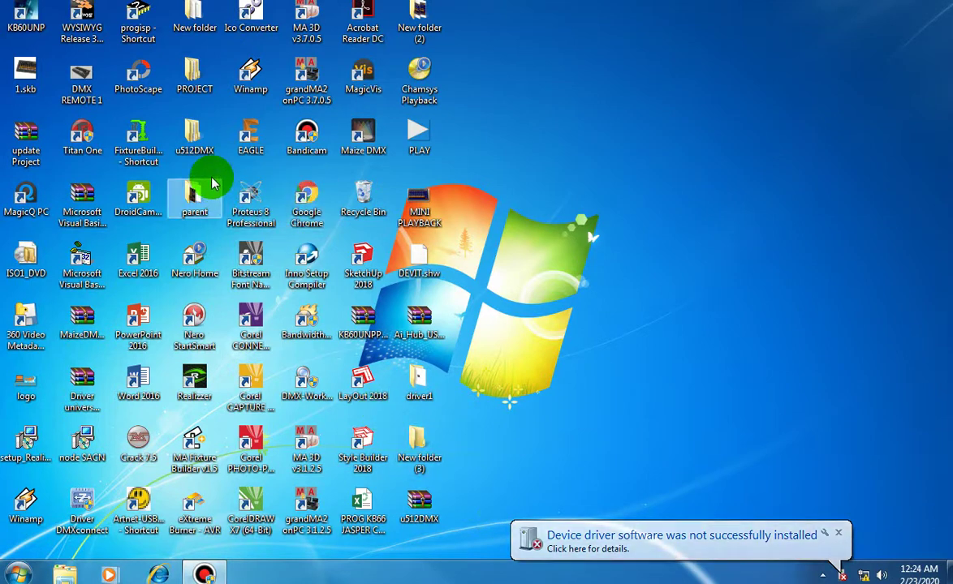
- Move the u512DMX folder, and try to move the u512DMX archive, to the empty area of the desktop
drag(193, 144, 743, 240)
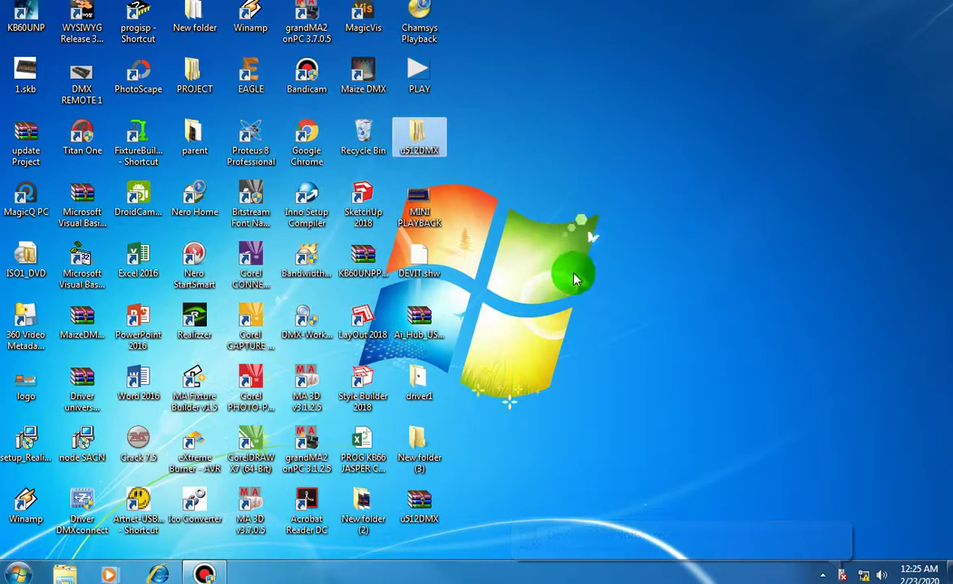
click(421, 510)
drag(421, 511, 696, 219)
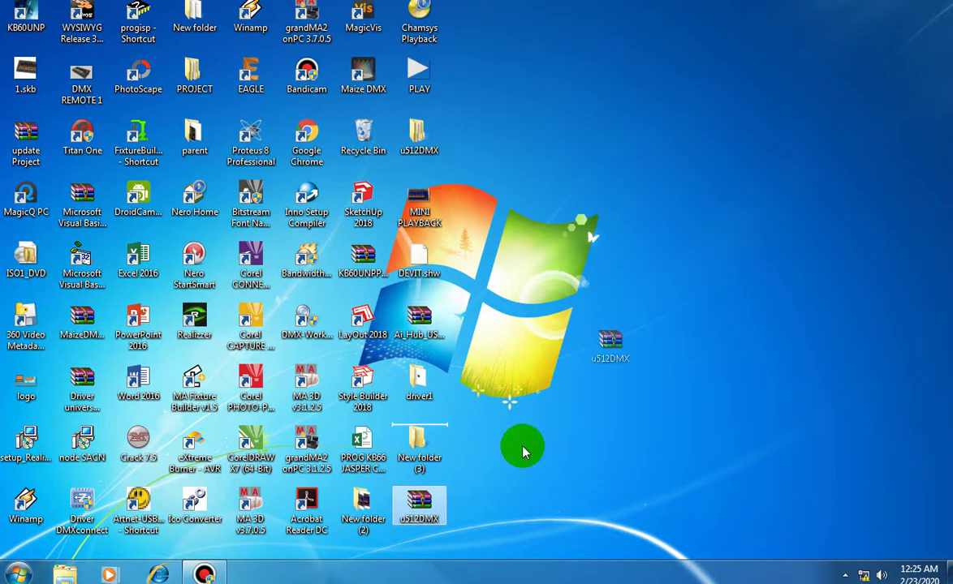
click(419, 134)
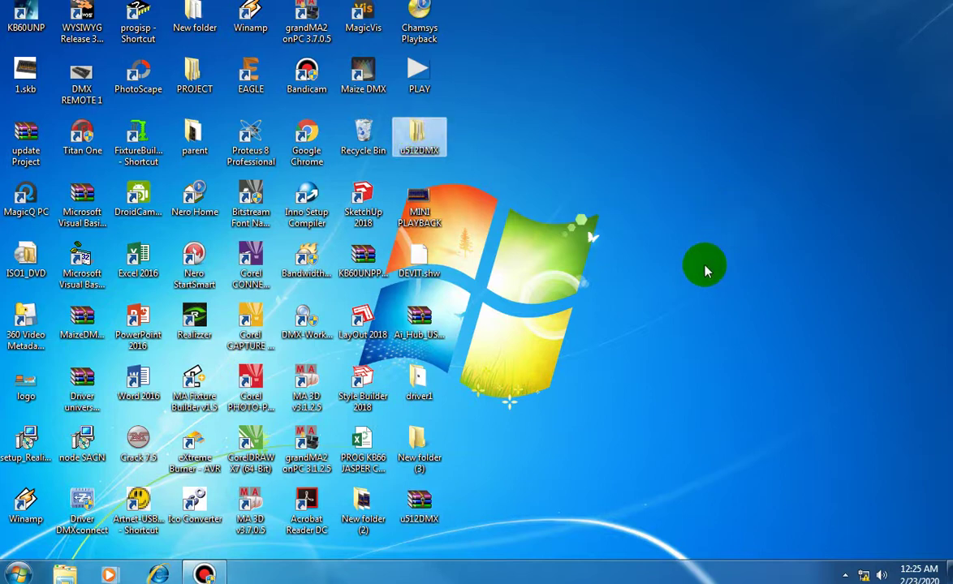
- Open the u512DMX folder on the desktop and go to its DRIVER\driver subfolder
double_click(412, 139)
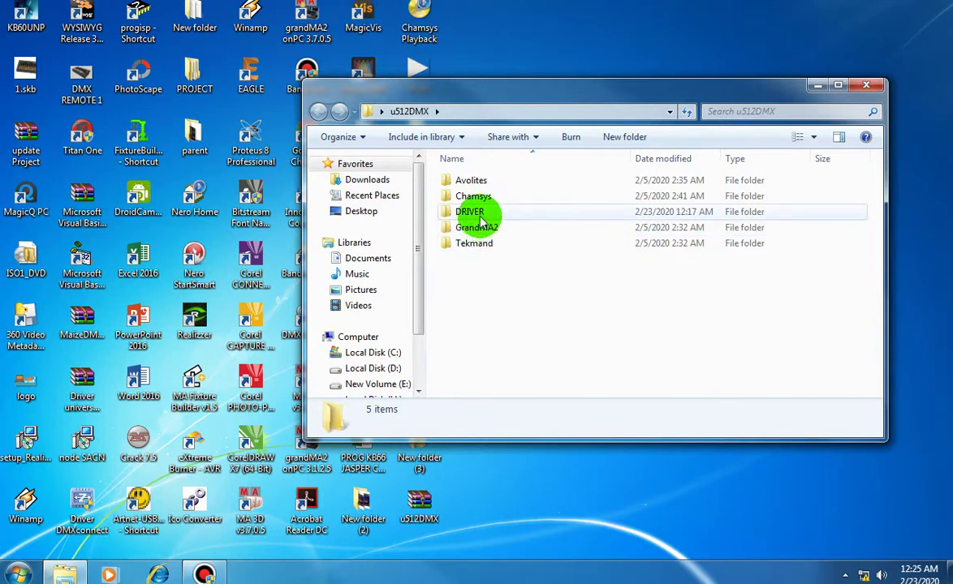
double_click(482, 216)
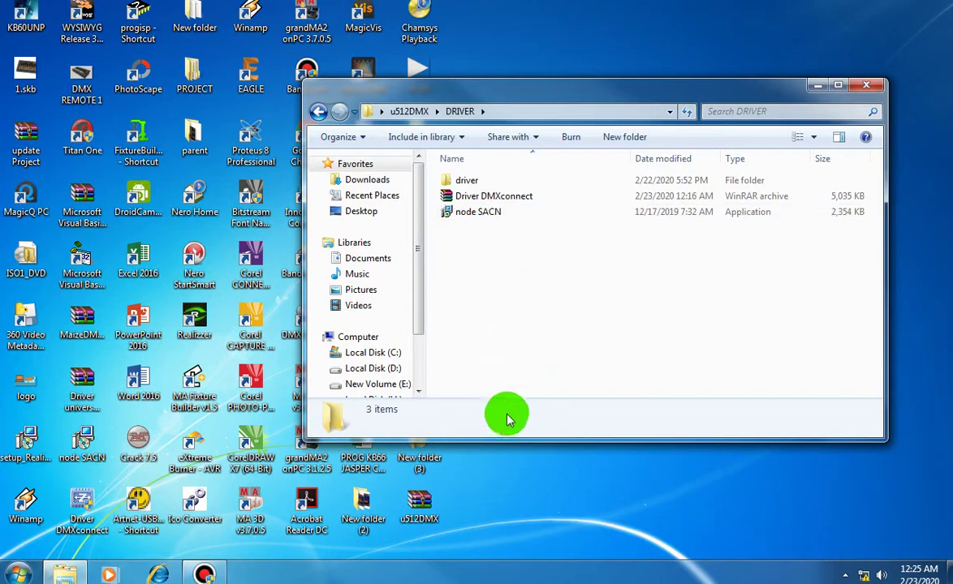
double_click(464, 182)
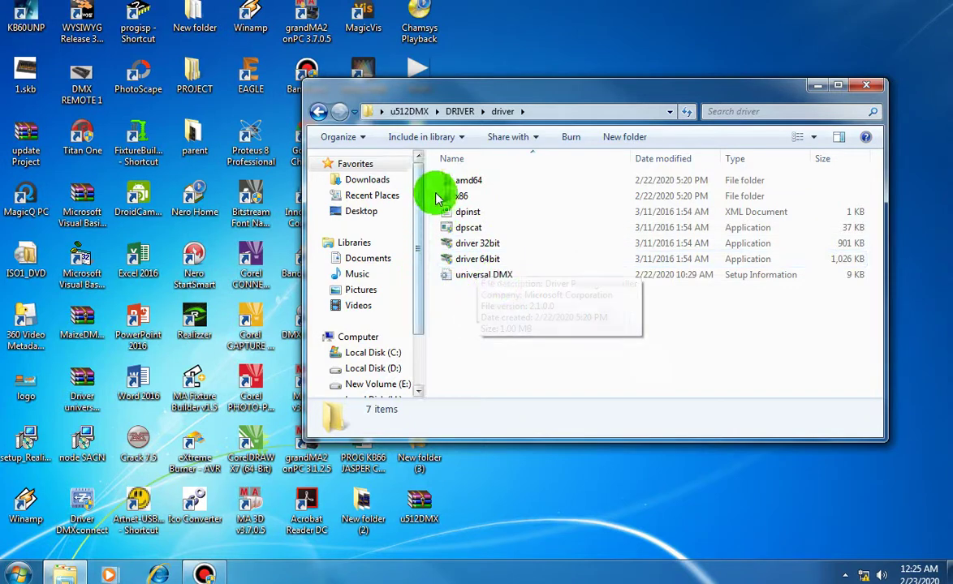
- Install the DMX driver with driver 64bit, allowing the unverified driver software, and finish the installation wizard
click(472, 262)
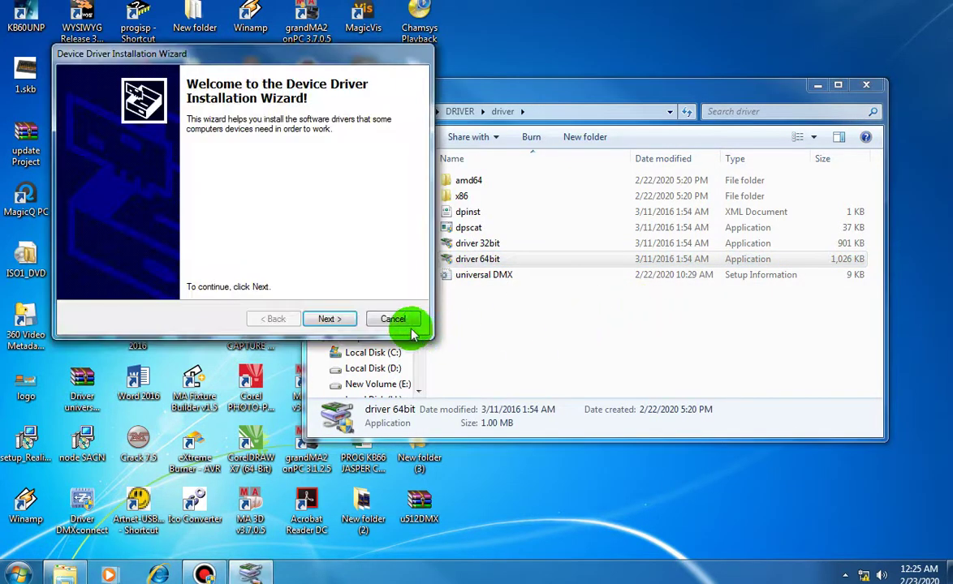
click(352, 323)
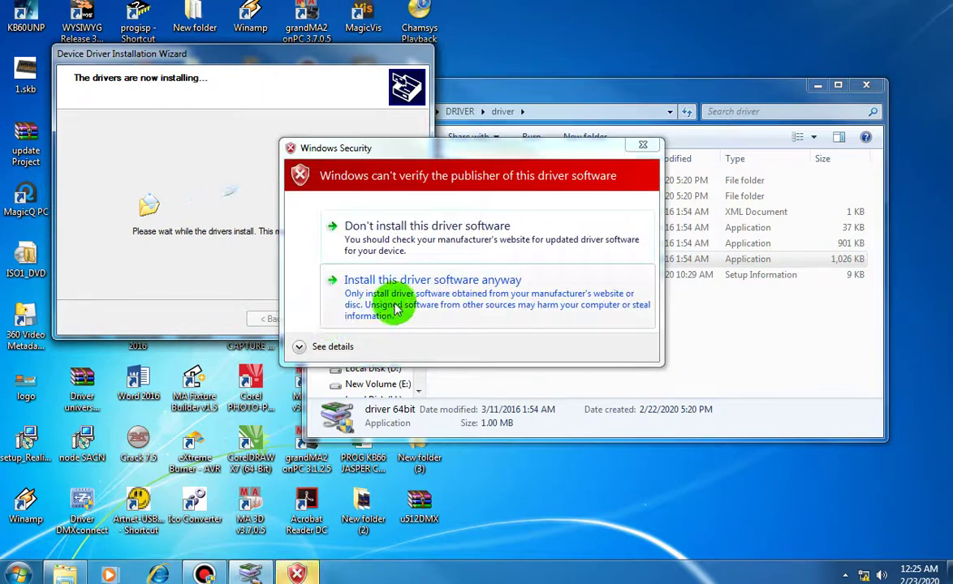
click(395, 304)
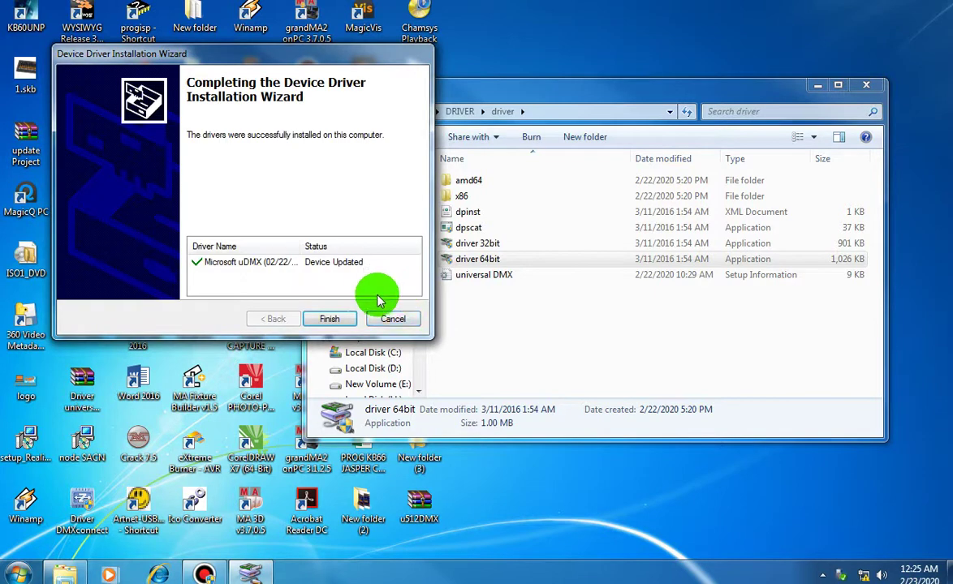
click(329, 319)
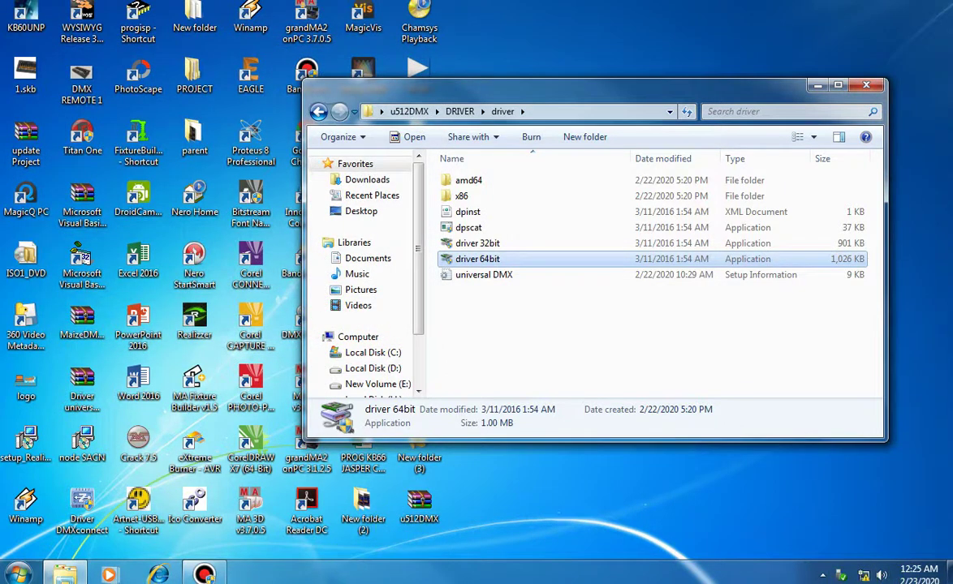
- Search Windows for "device" and open Device Manager
click(17, 572)
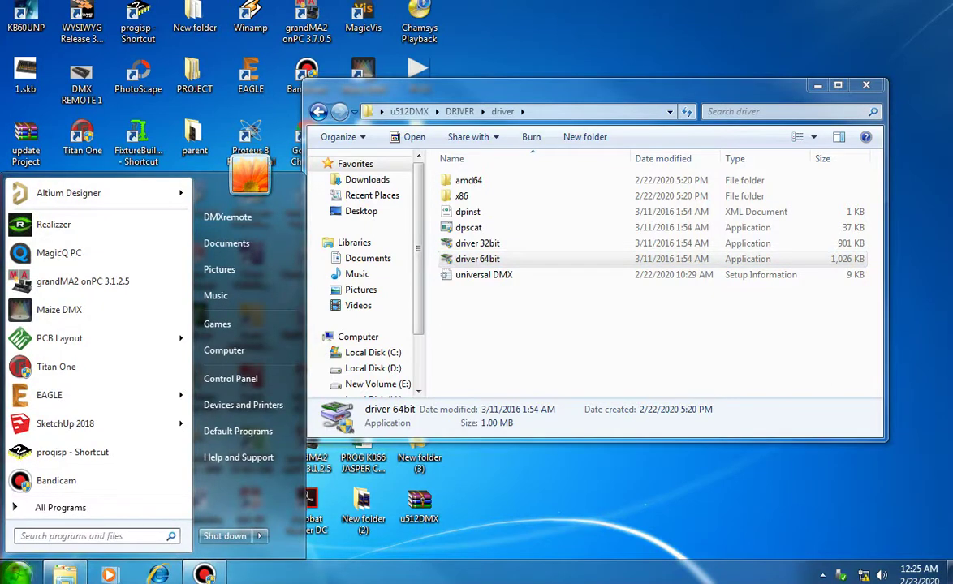
text(dev)
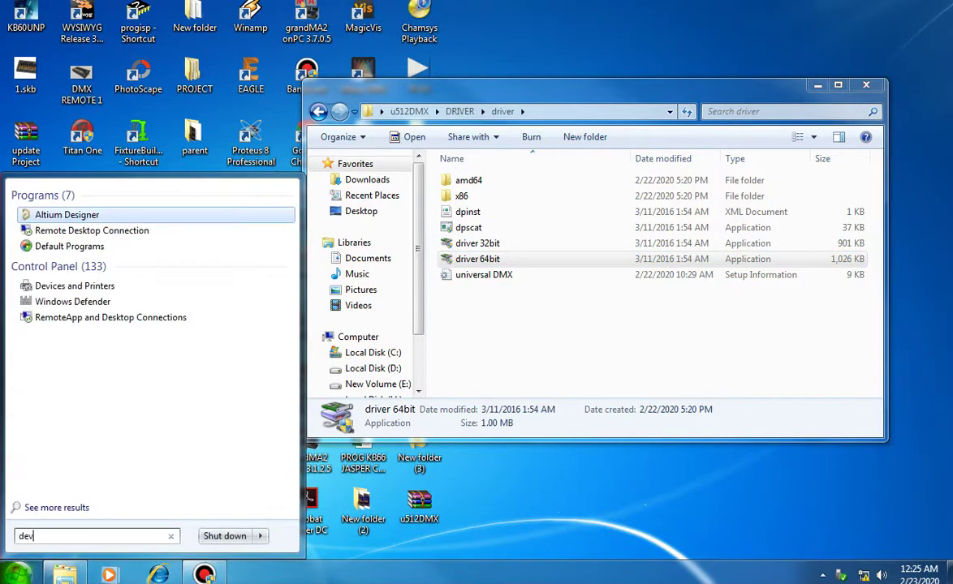
text(i)
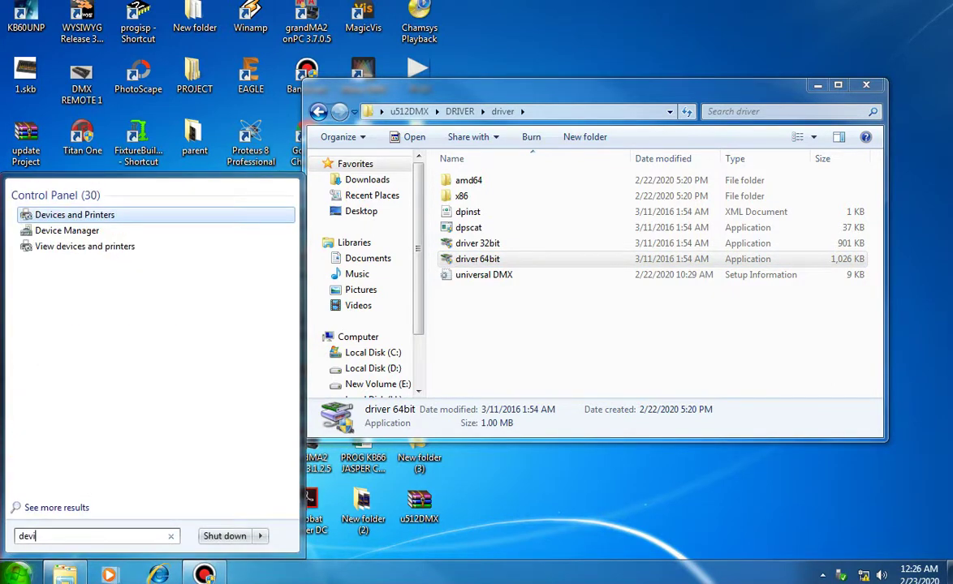
text(ce)
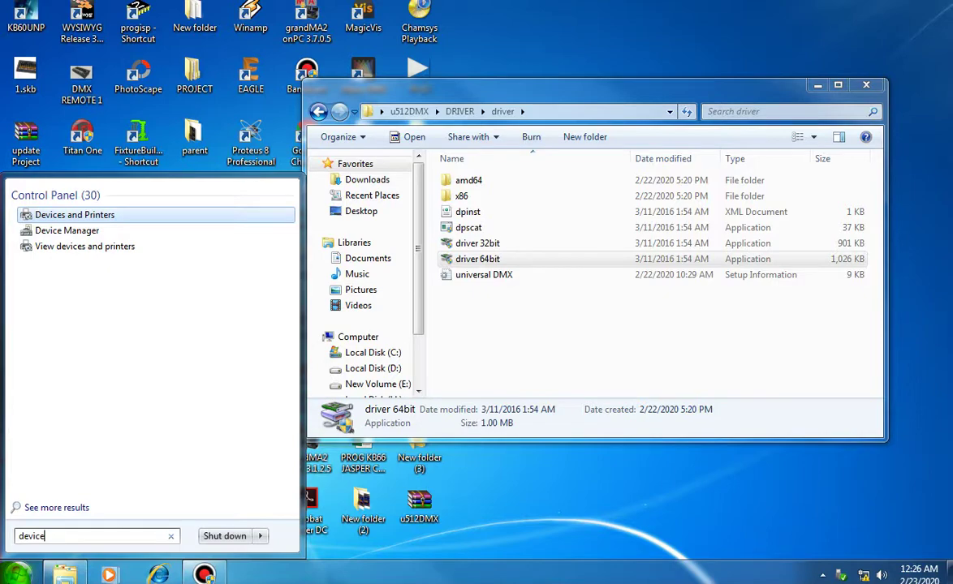
click(70, 230)
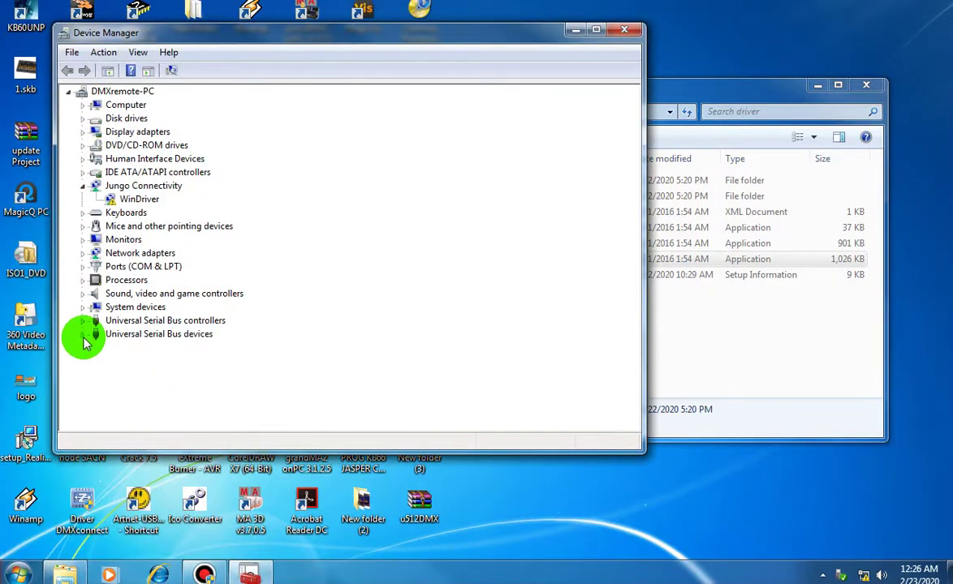
- Inspect the properties of universal DMX under Universal Serial Bus devices, recheck that category, and close Device Manager
click(83, 335)
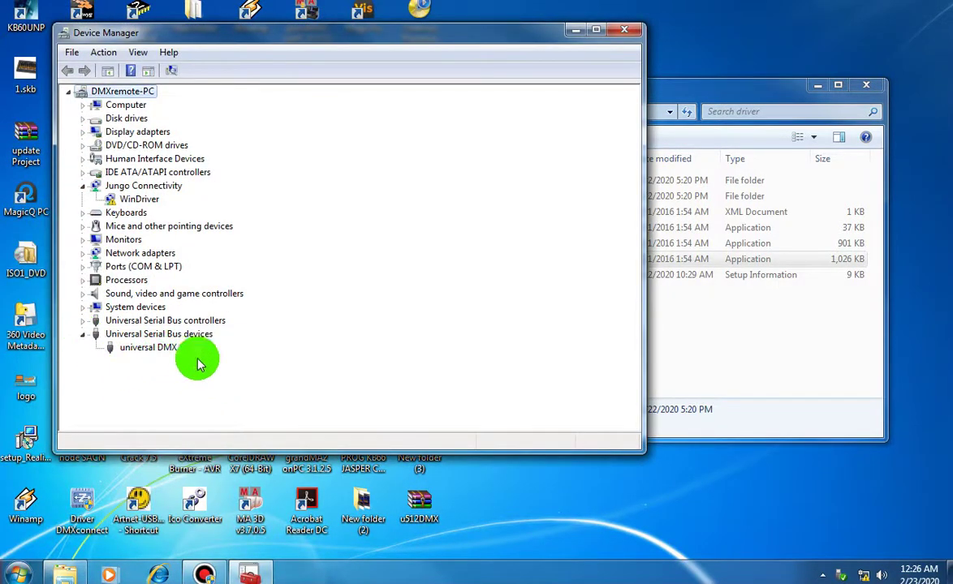
click(159, 350)
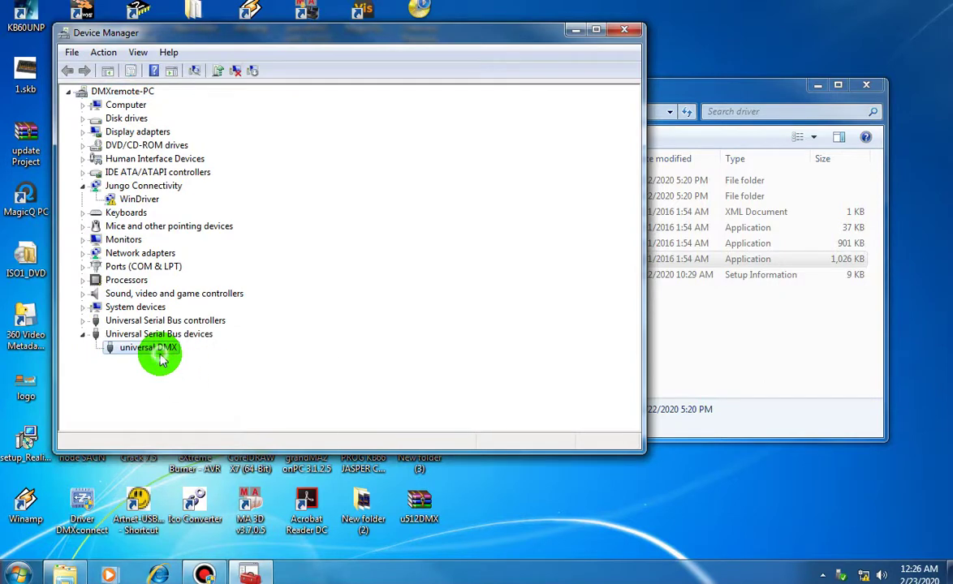
right_click(161, 353)
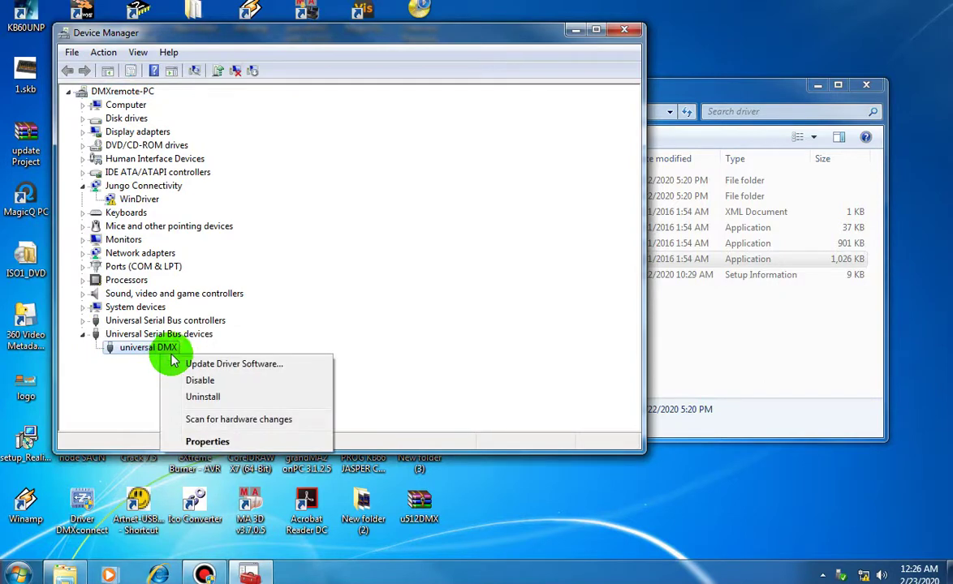
click(213, 442)
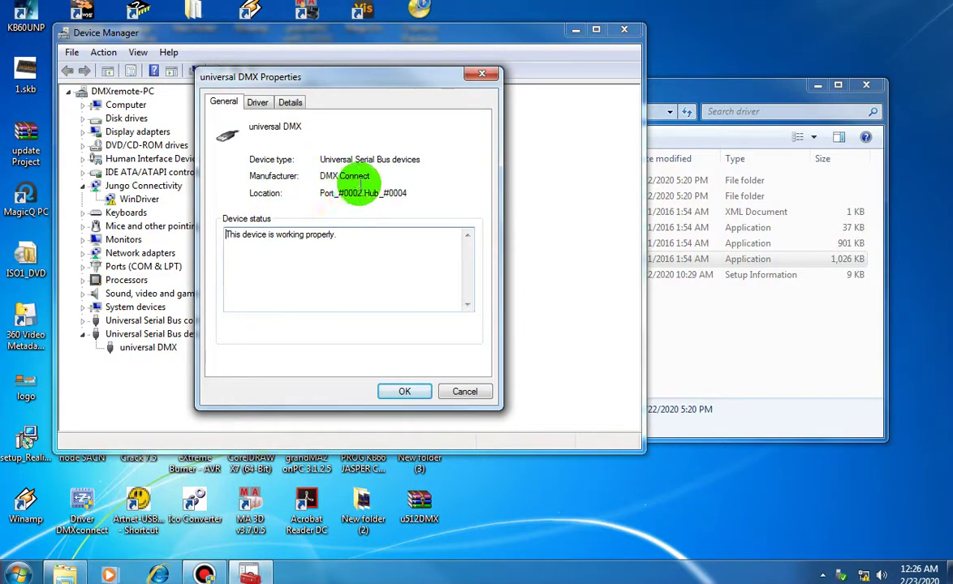
click(413, 391)
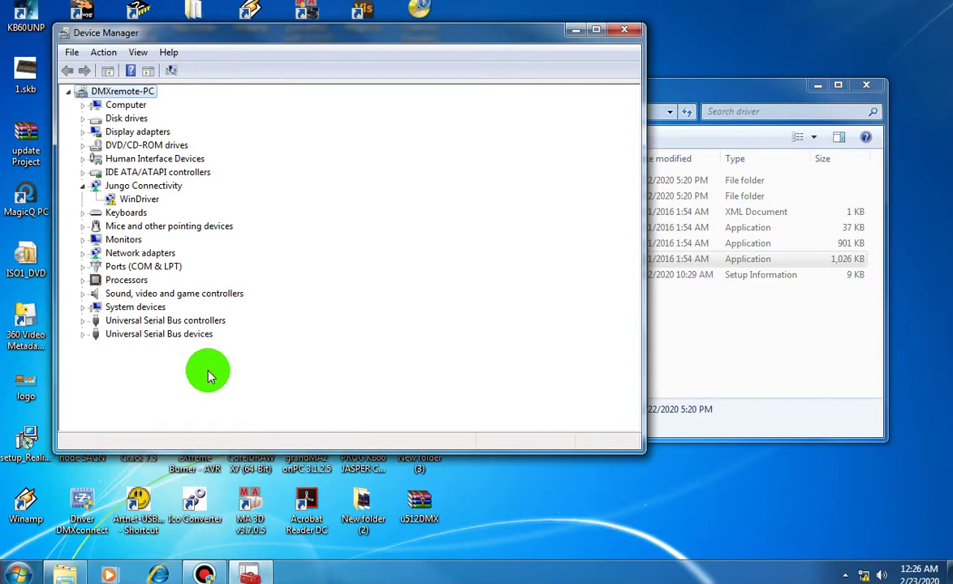
click(82, 334)
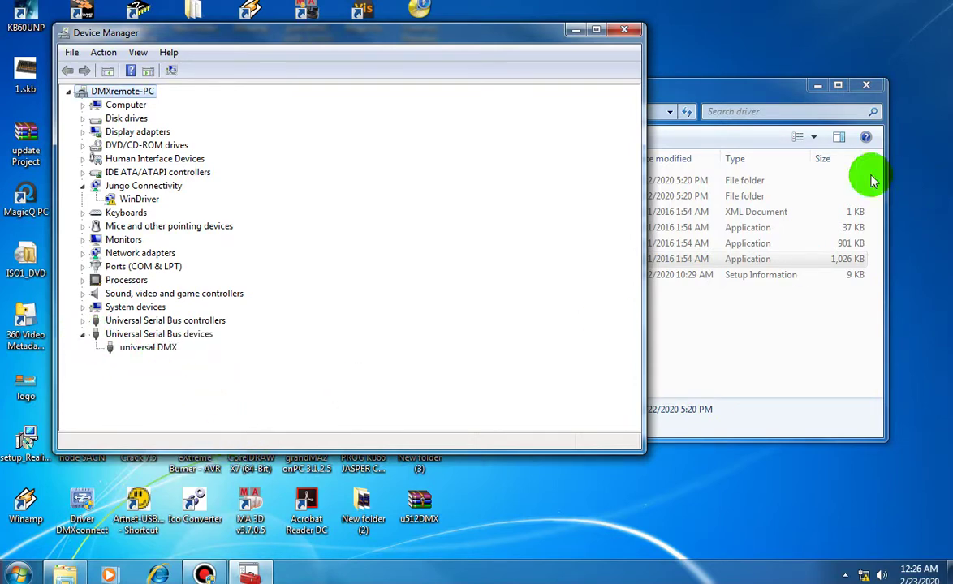
click(624, 32)
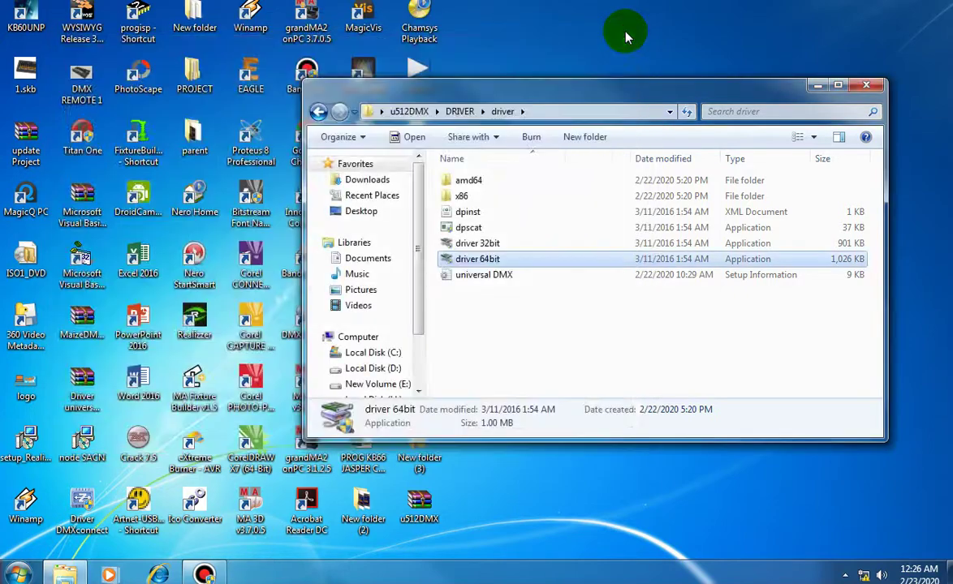
- Return to the DRIVER folder and launch the node SACN installer
drag(771, 97, 654, 131)
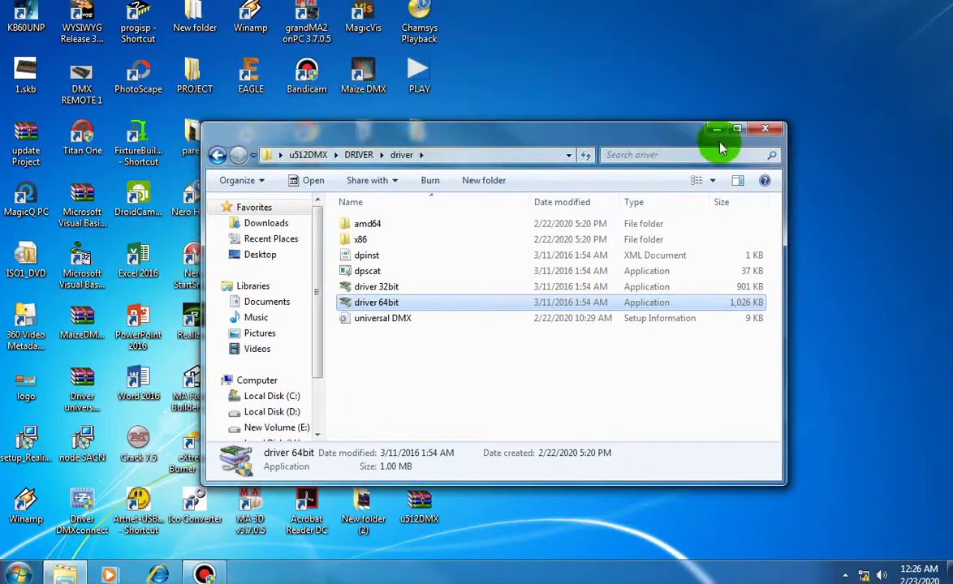
click(218, 155)
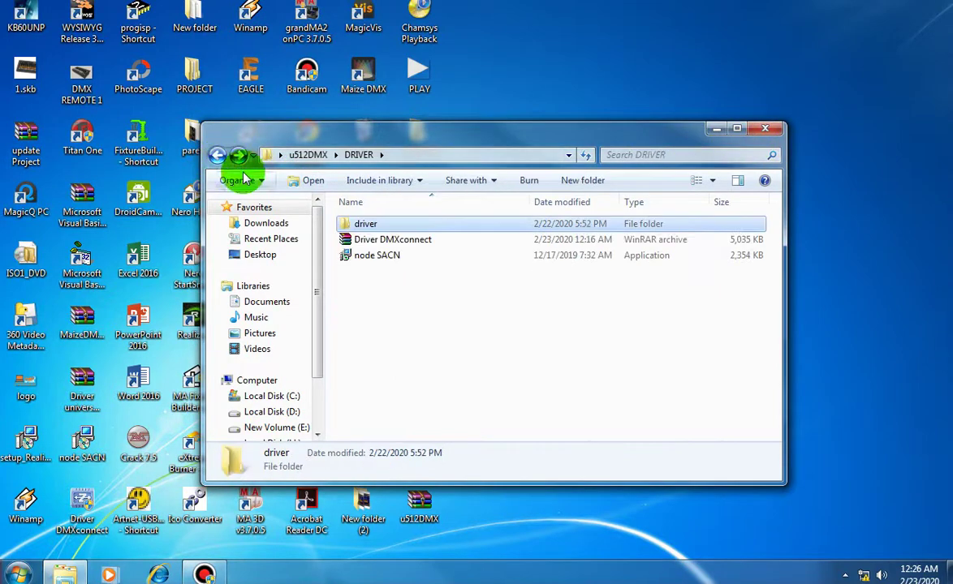
drag(484, 137, 615, 101)
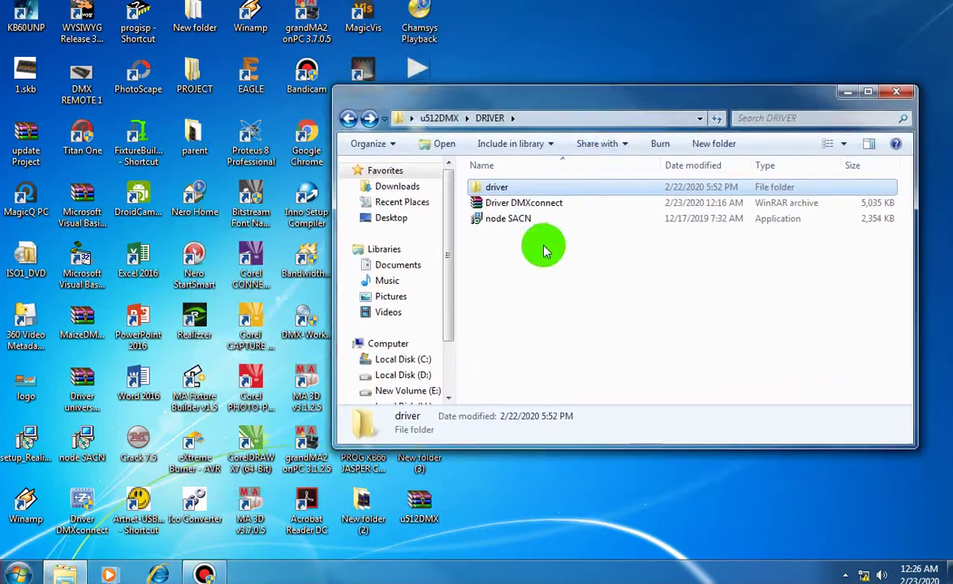
click(498, 227)
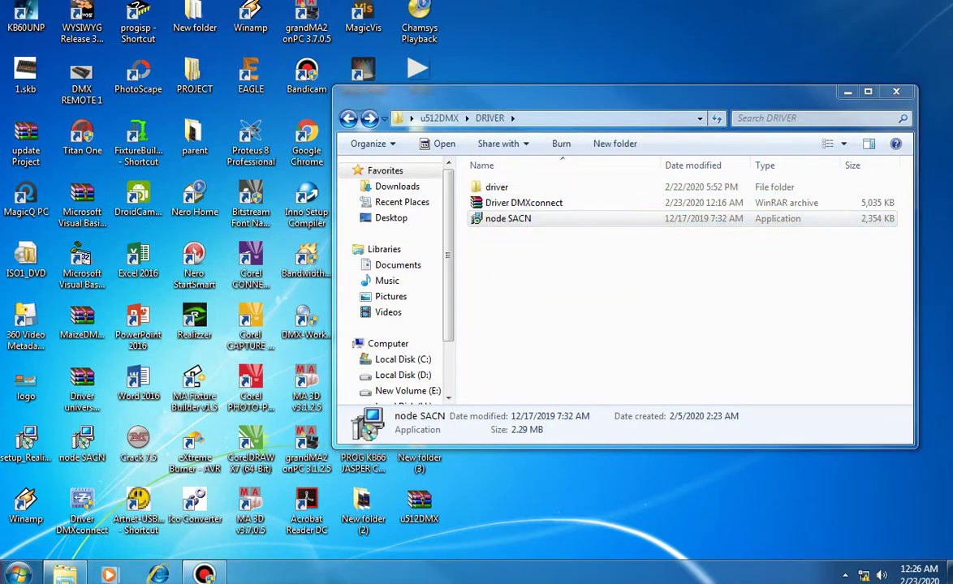
double_click(498, 219)
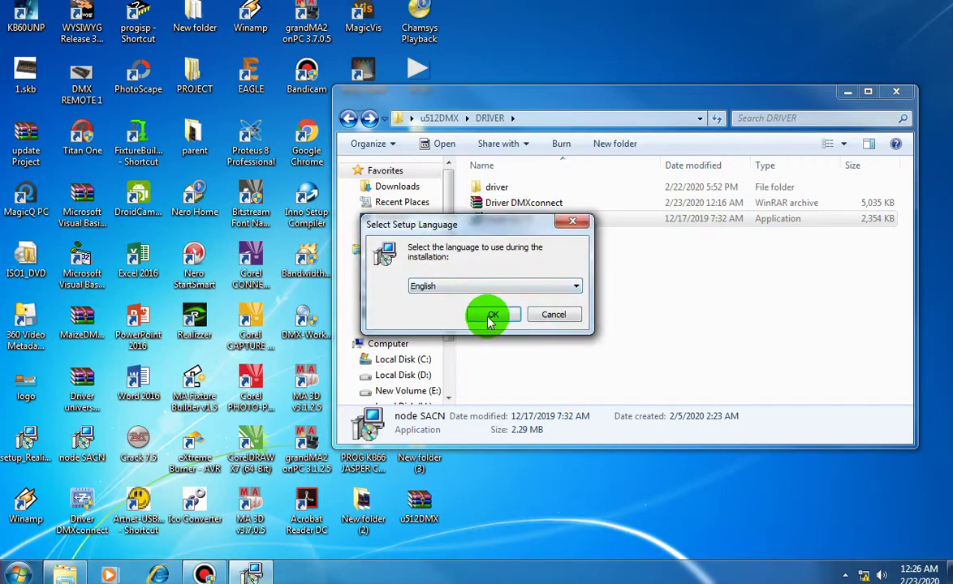
- Accept English as the setup language and enter the installation password for universal DMX
click(492, 316)
click(559, 401)
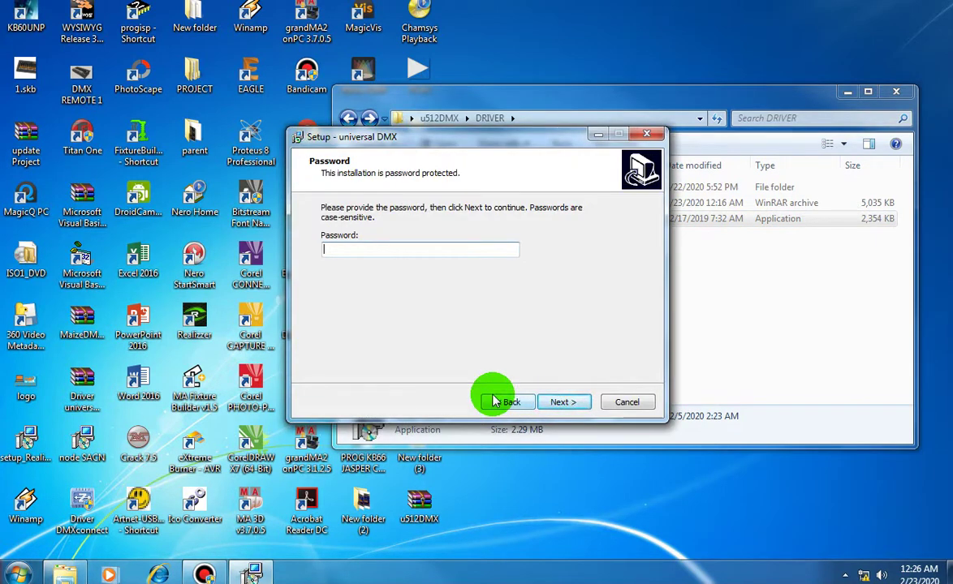
text(1)
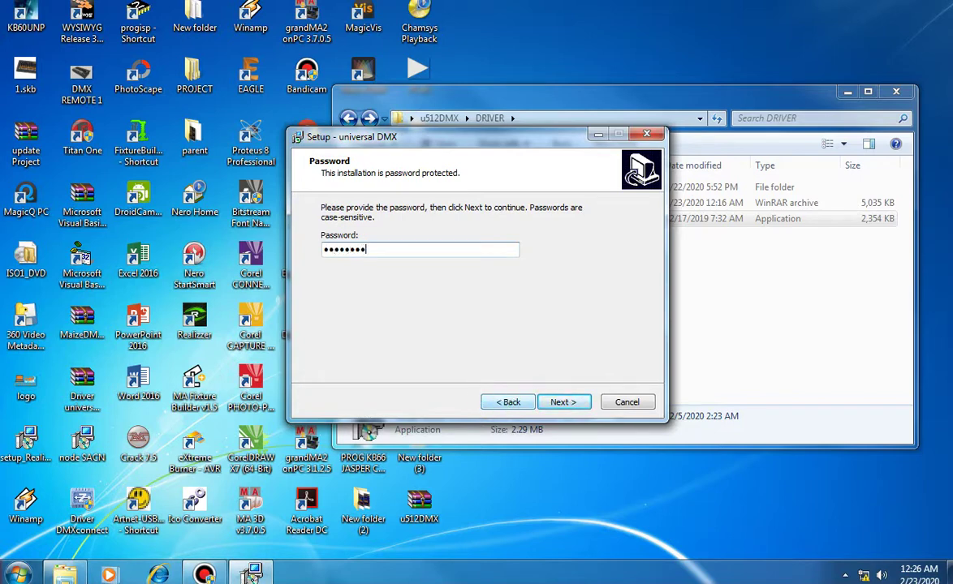
key(Return)
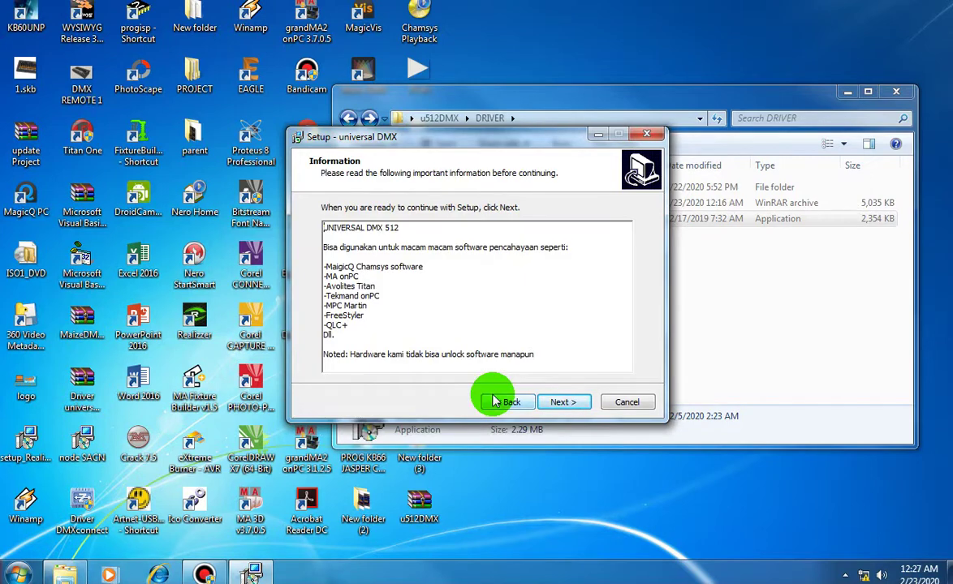
- Accept the destination C:\Program Files (x86)\universal DMX and the Start Menu folder universal DMX
click(568, 401)
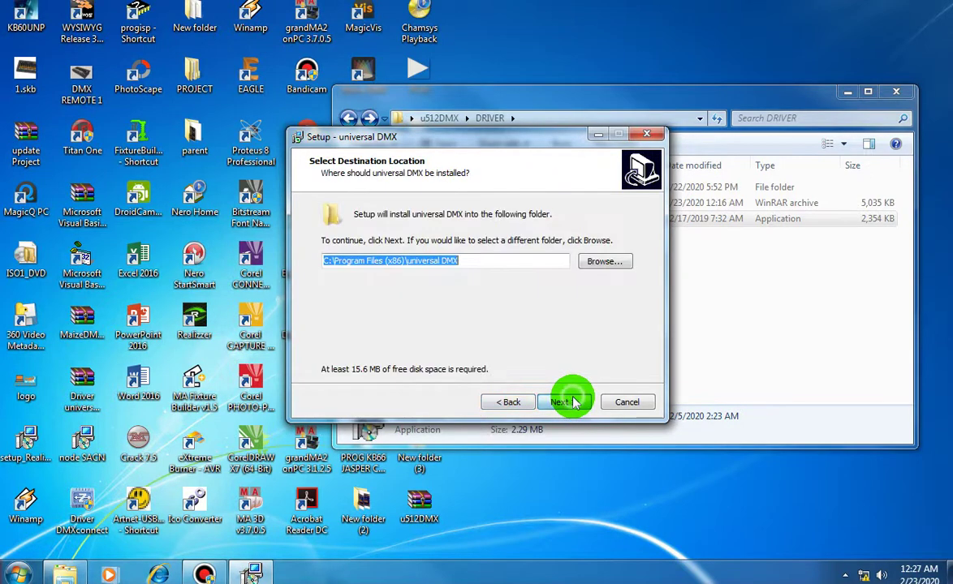
click(573, 402)
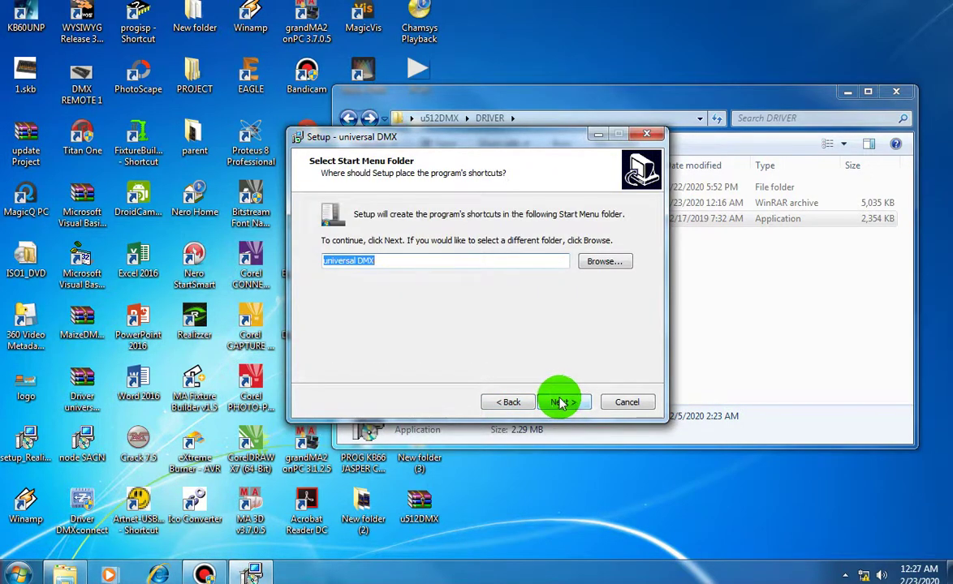
click(560, 402)
- Enable creation of a desktop icon, install universal DMX, and finish setup by launching uDMX node
click(328, 254)
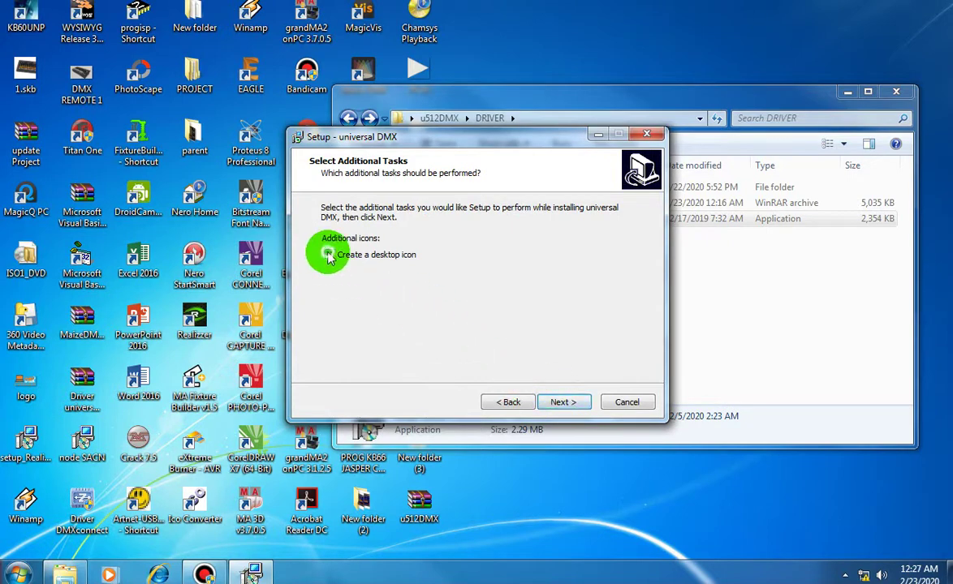
click(557, 401)
click(556, 402)
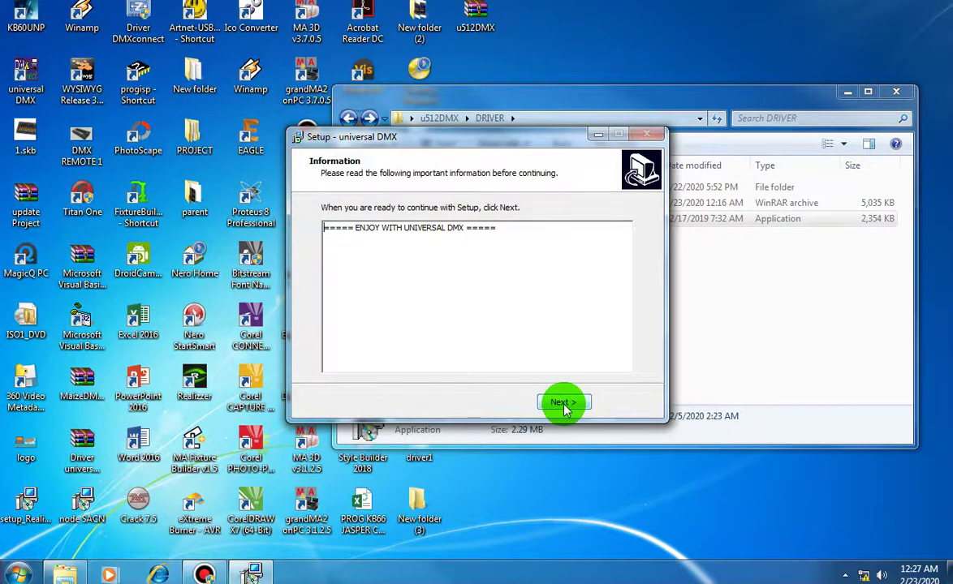
click(561, 404)
click(564, 403)
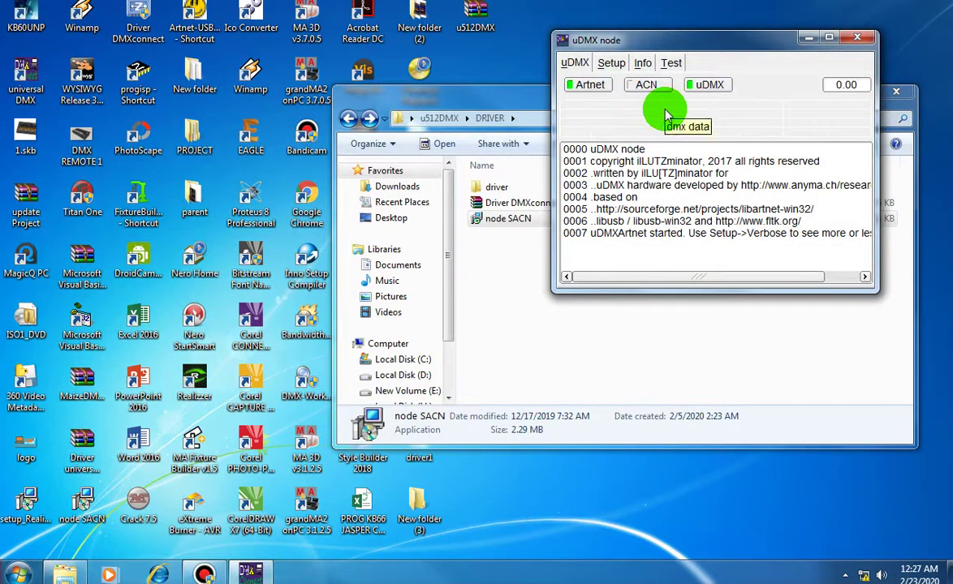
- Toggle the uDMX output and try the first channel's slider on the test page, returning it to 0
click(708, 85)
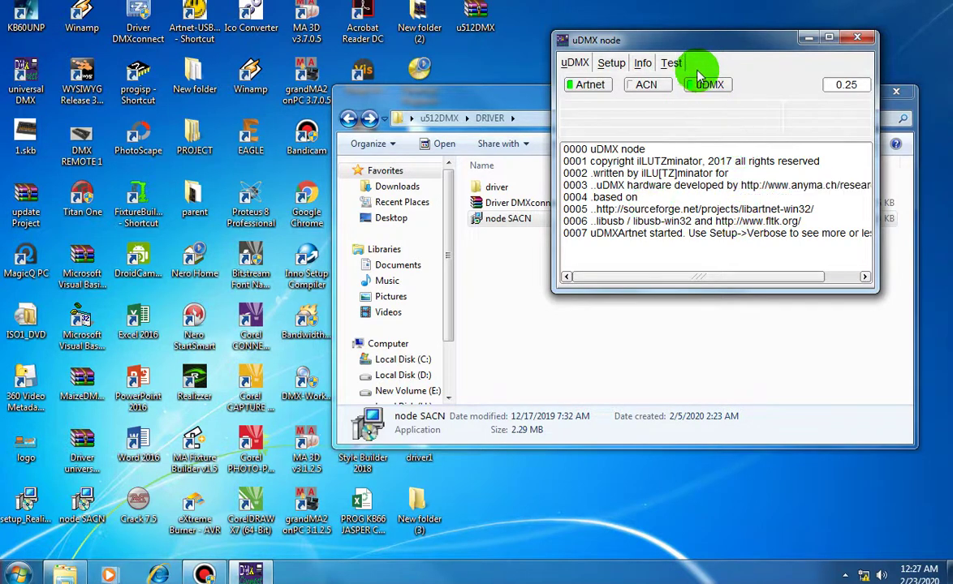
click(670, 63)
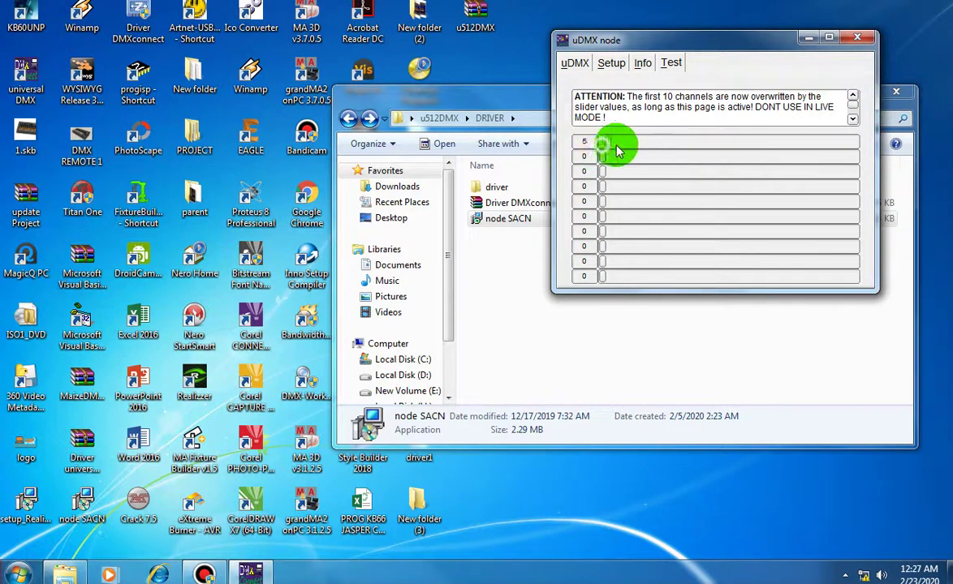
drag(617, 149, 544, 177)
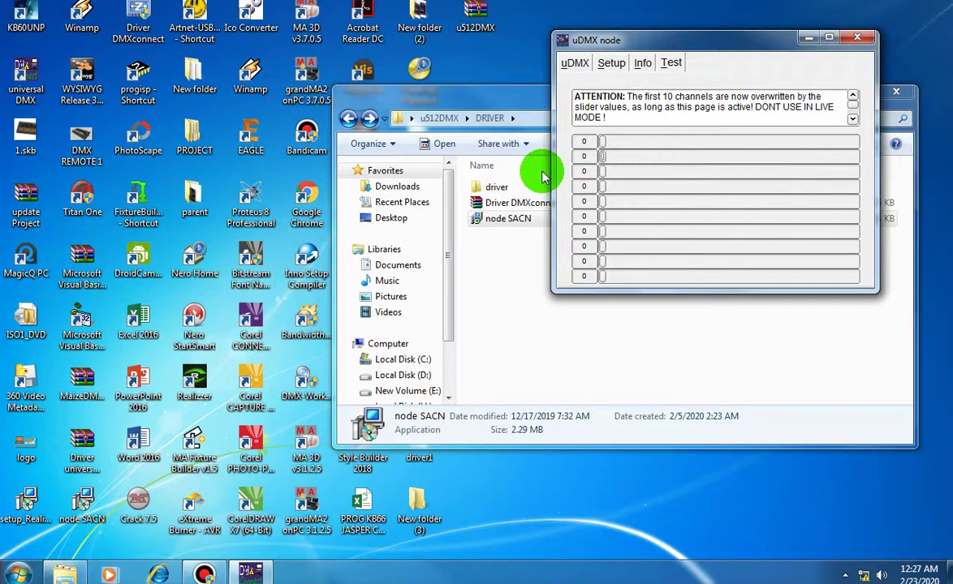
- Return to the main uDMX page of uDMX node and close the DRIVER folder window
click(574, 63)
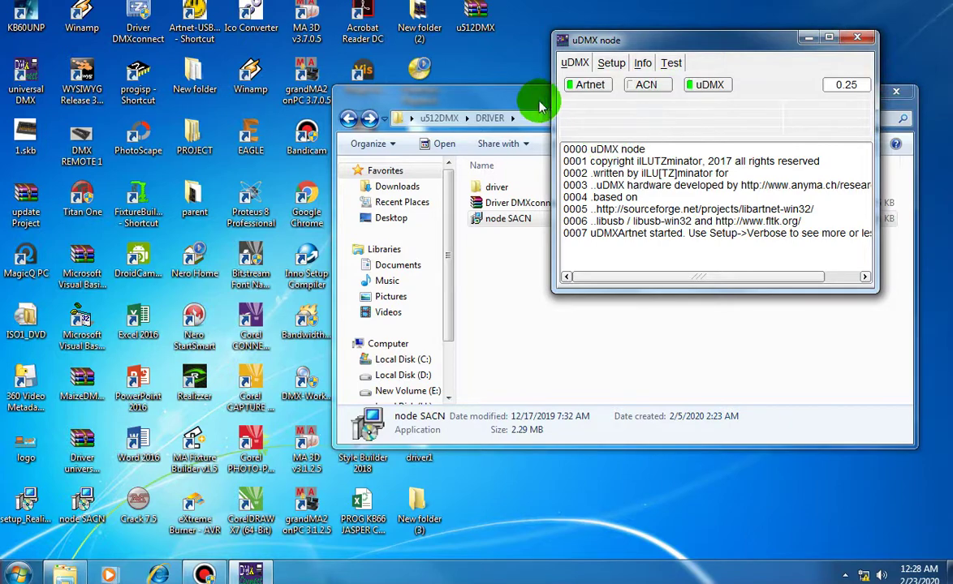
drag(476, 91, 432, 164)
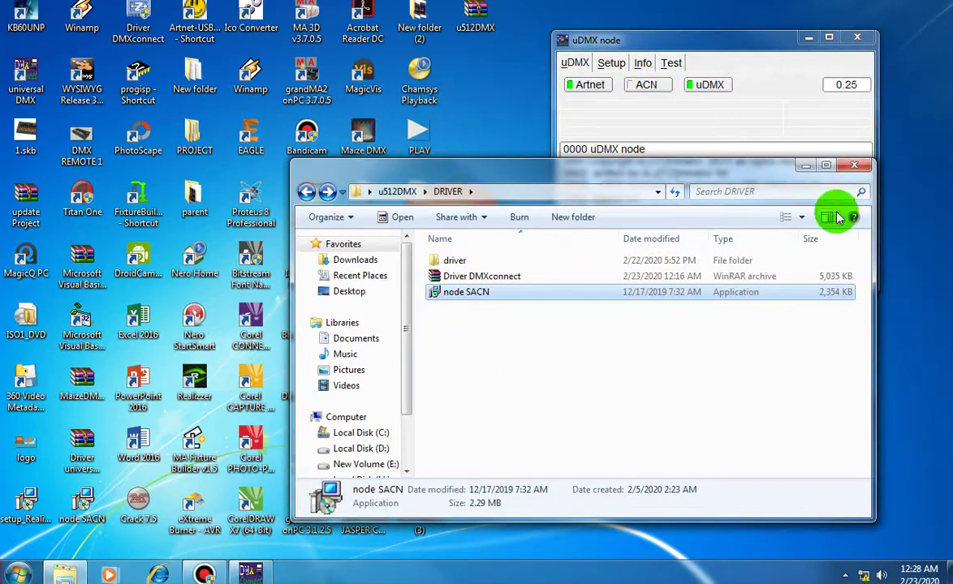
click(853, 164)
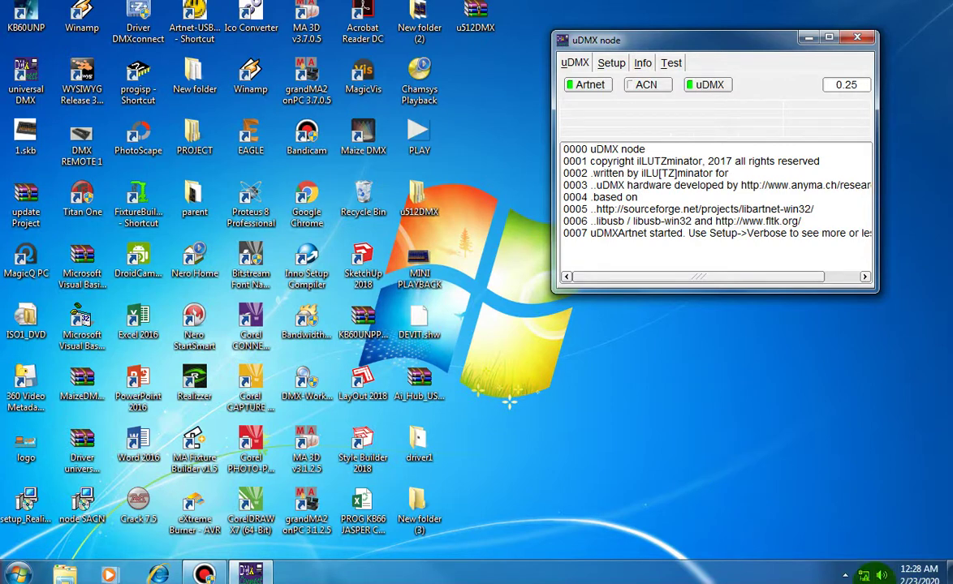
- Check the computer's adapters in Network Connections through the Network and Sharing Center, and close the window
click(865, 577)
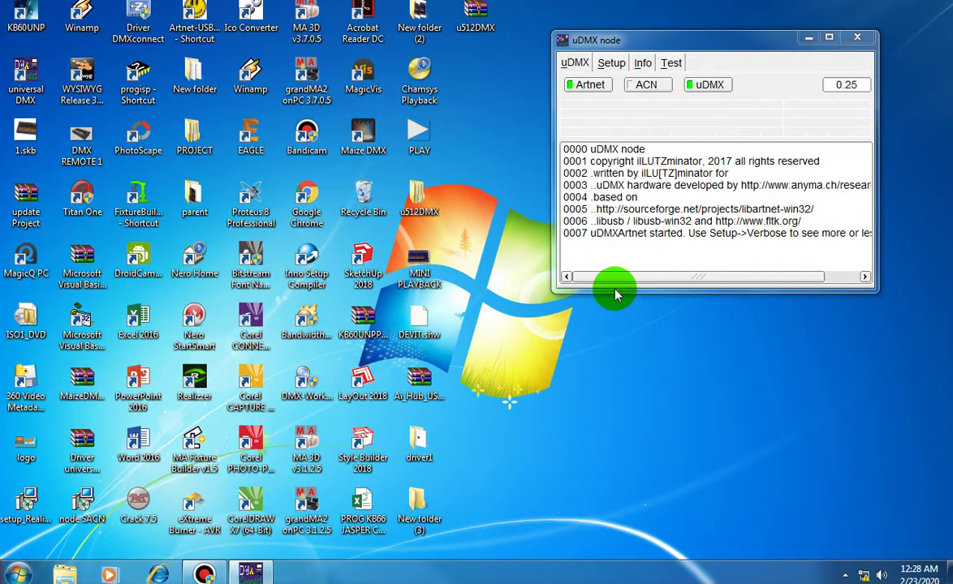
click(863, 575)
click(847, 533)
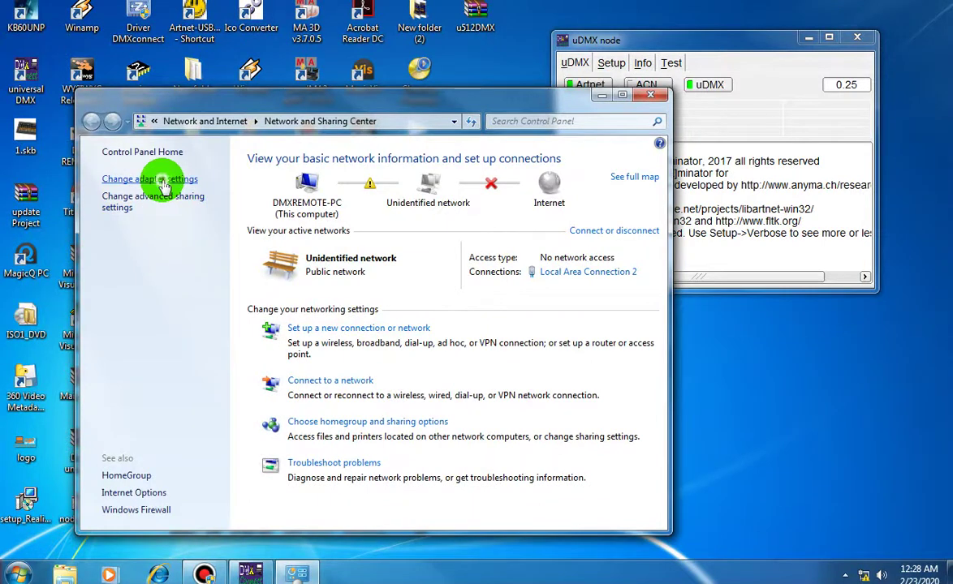
click(161, 180)
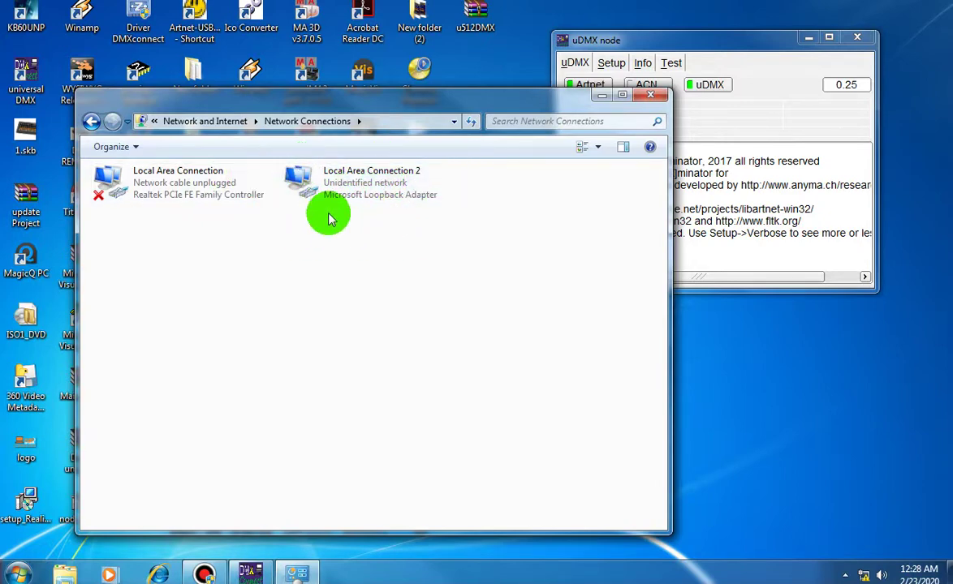
click(650, 98)
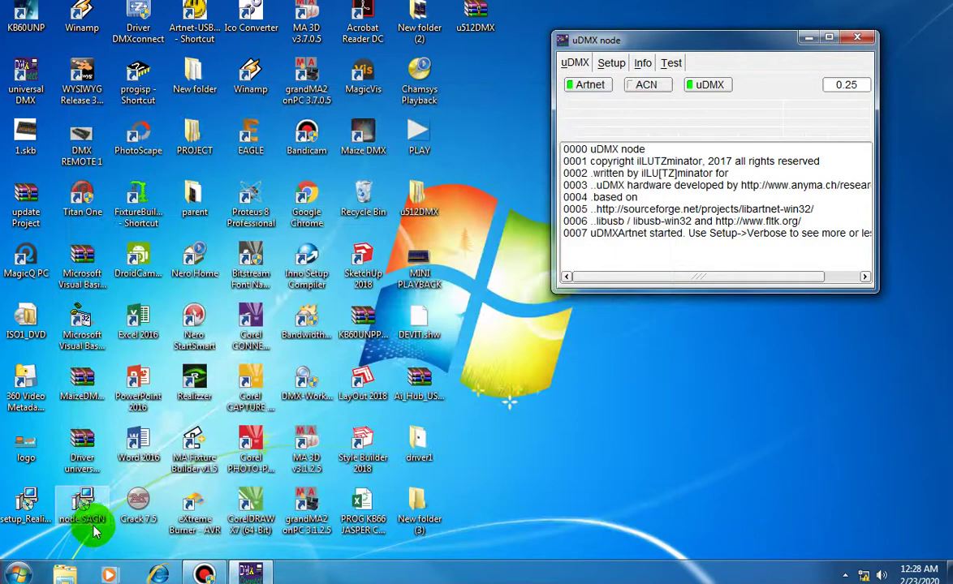
- Search Windows for "devic" and open Device Manager
click(21, 574)
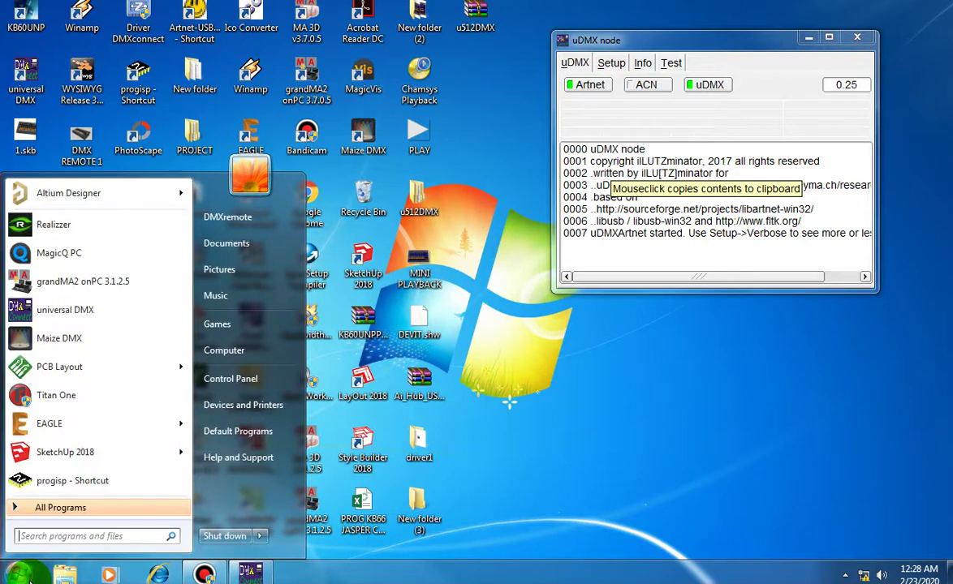
text(devic)
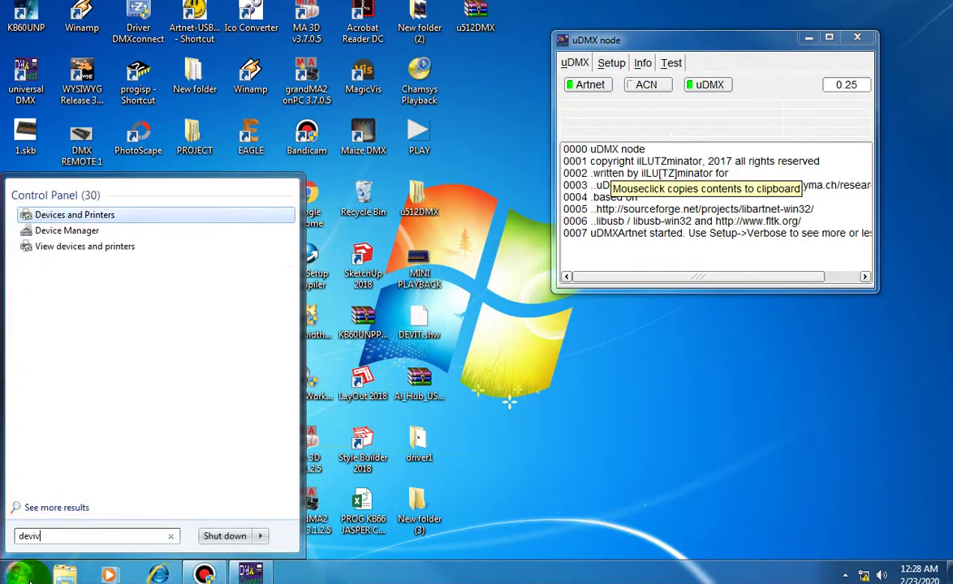
text(e)
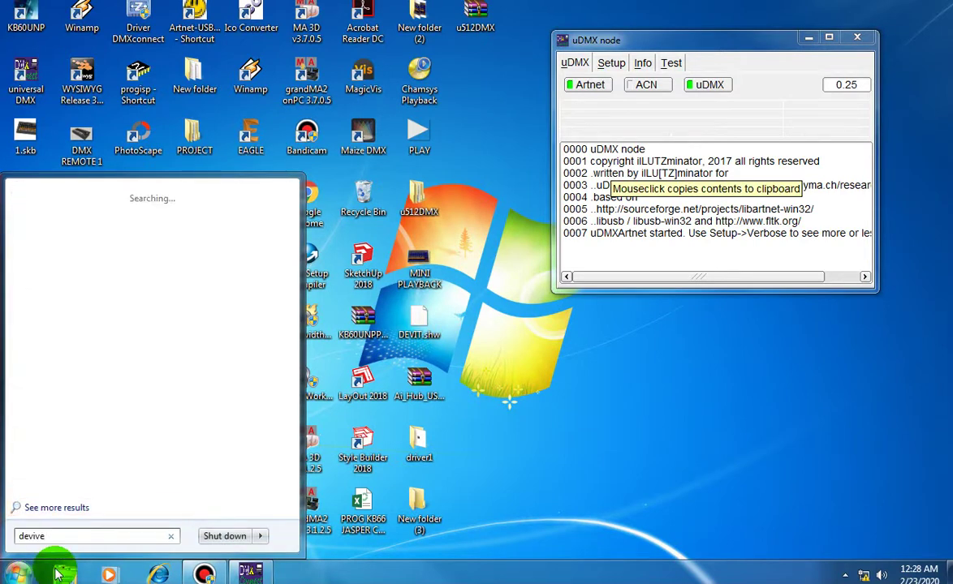
key(BackSpace)
key(BackSpace)
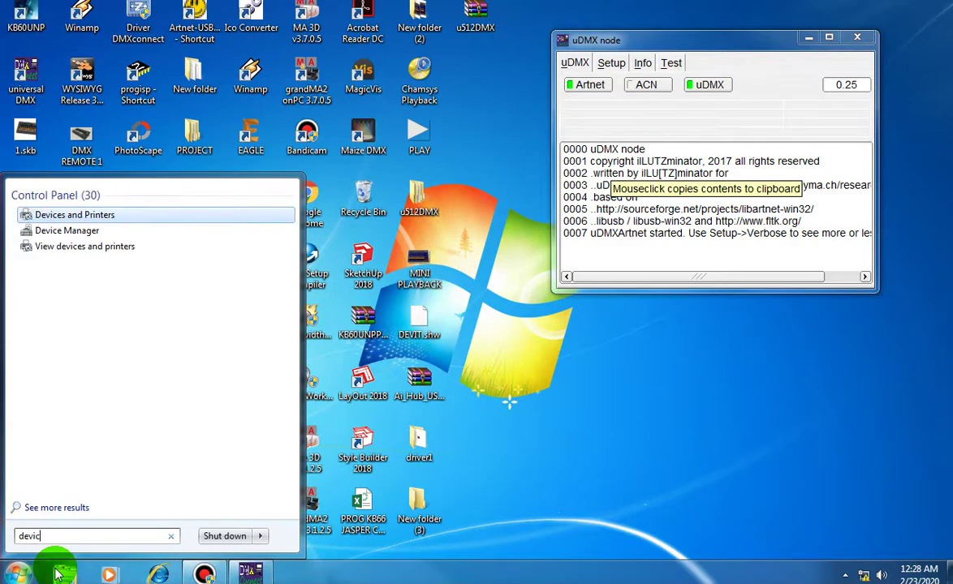
click(69, 231)
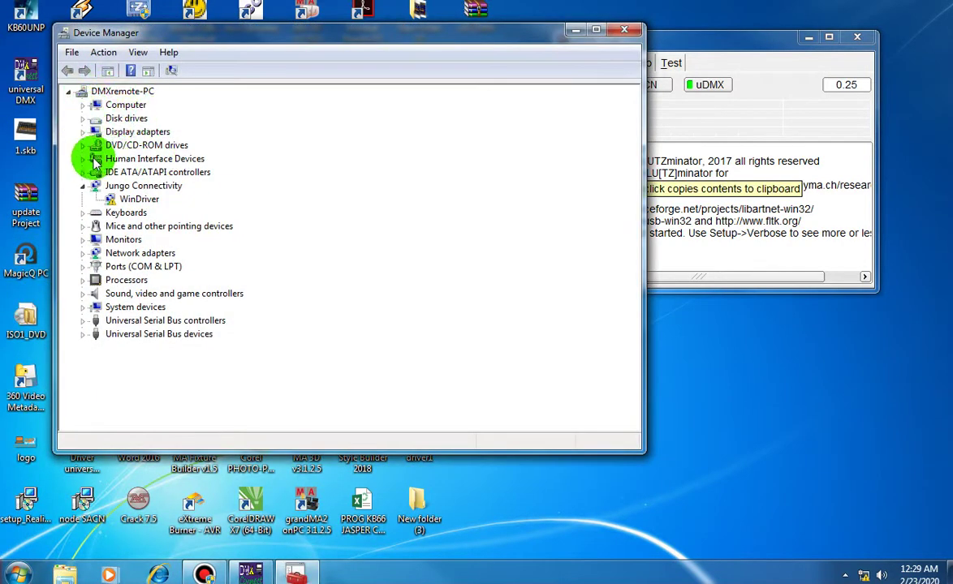
- Start adding legacy hardware to the computer, choosing to install hardware manually selected from a list
right_click(88, 92)
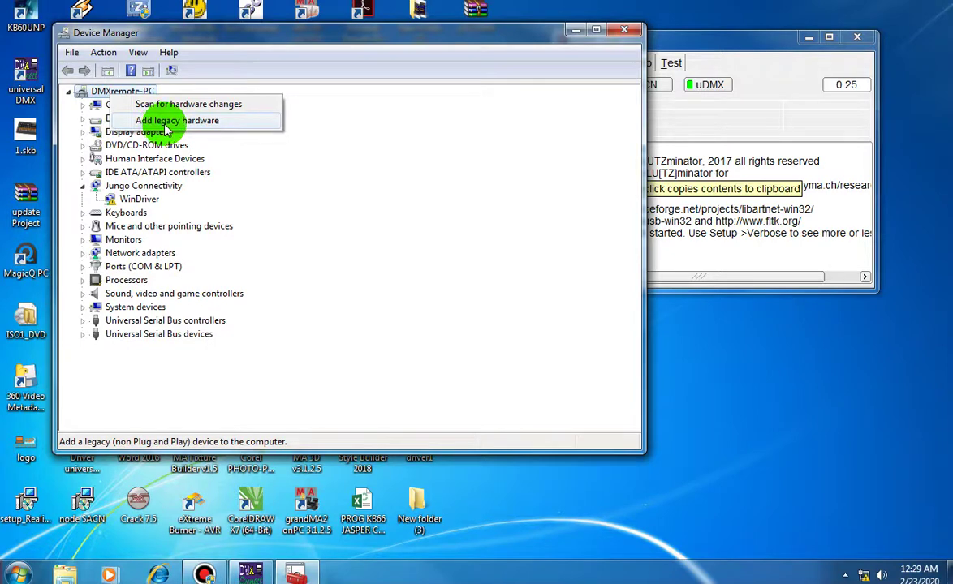
click(165, 122)
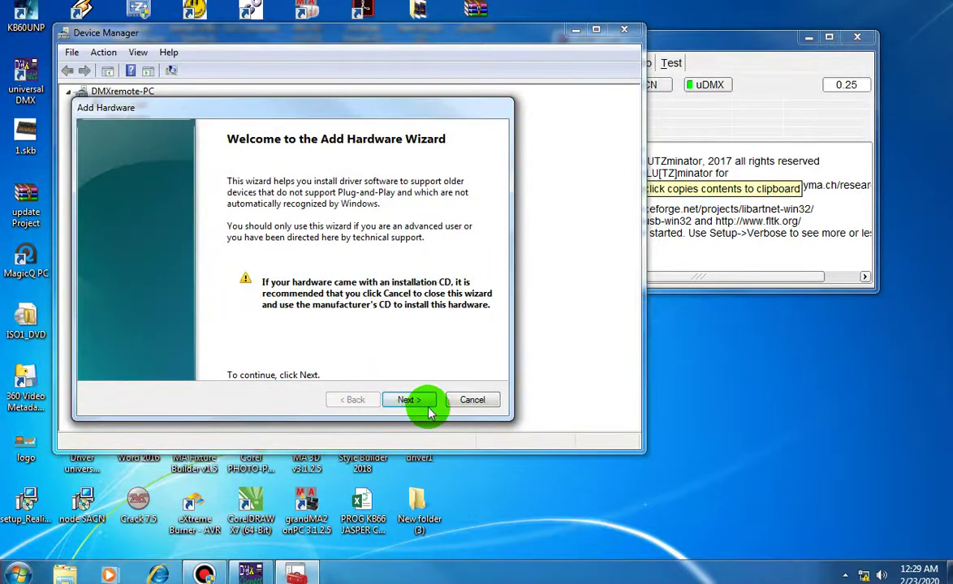
click(410, 400)
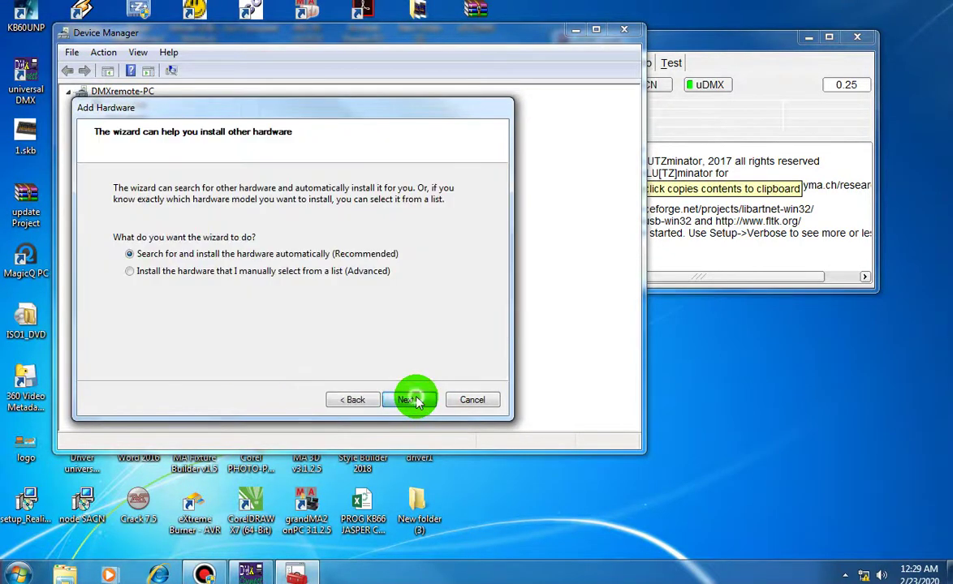
click(132, 272)
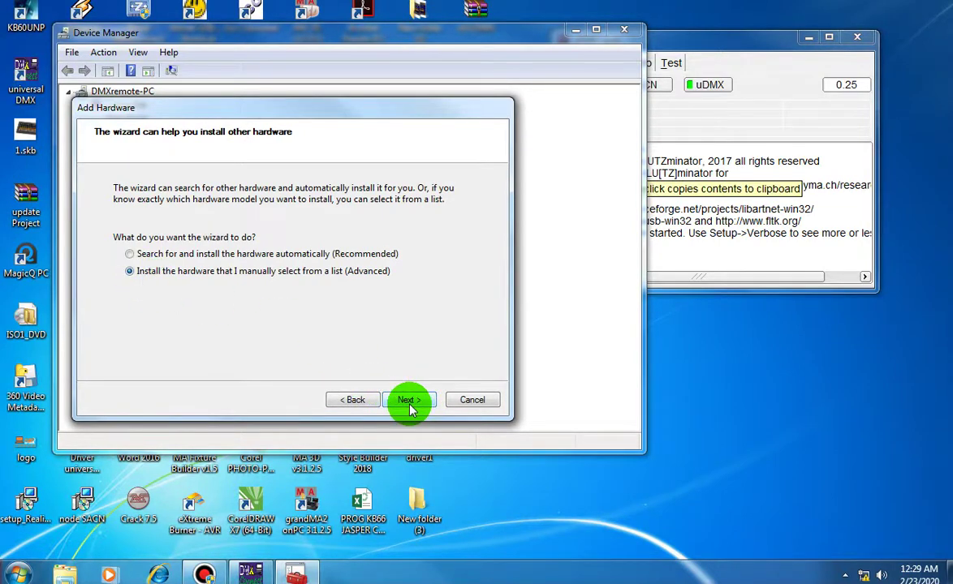
click(409, 404)
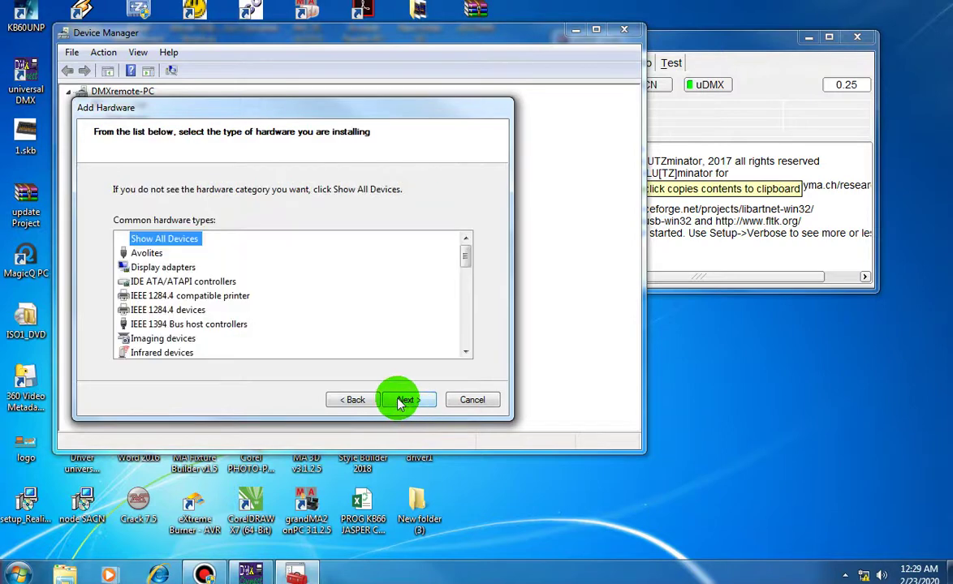
- Choose Network adapters as the hardware type and list Microsoft's adapters as far as Microsoft Loopback Adapter
drag(466, 257, 473, 291)
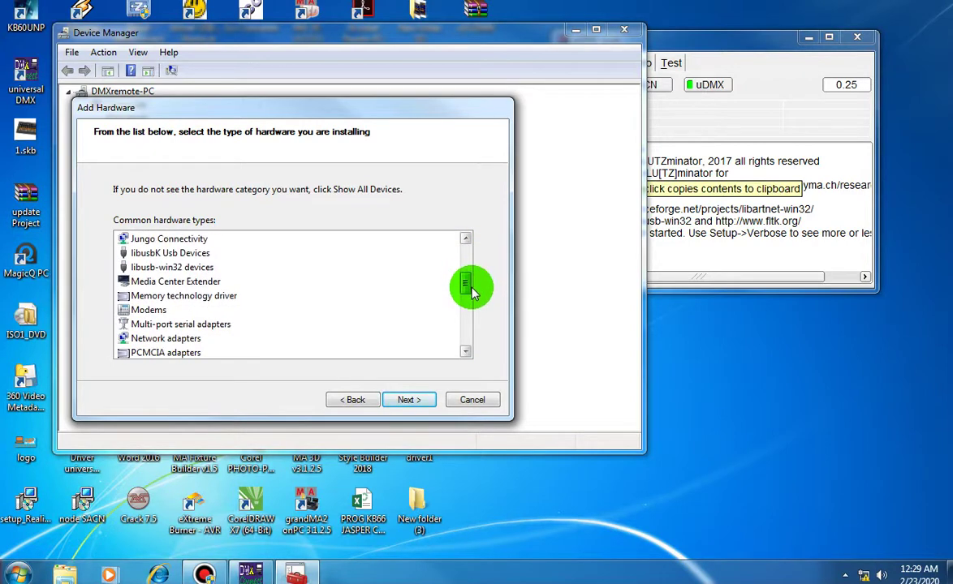
click(162, 339)
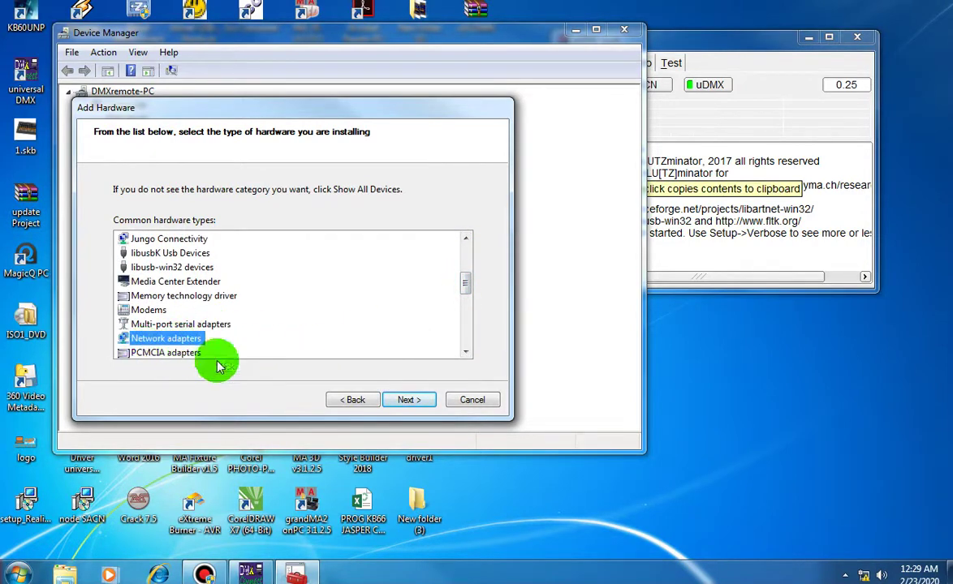
click(396, 399)
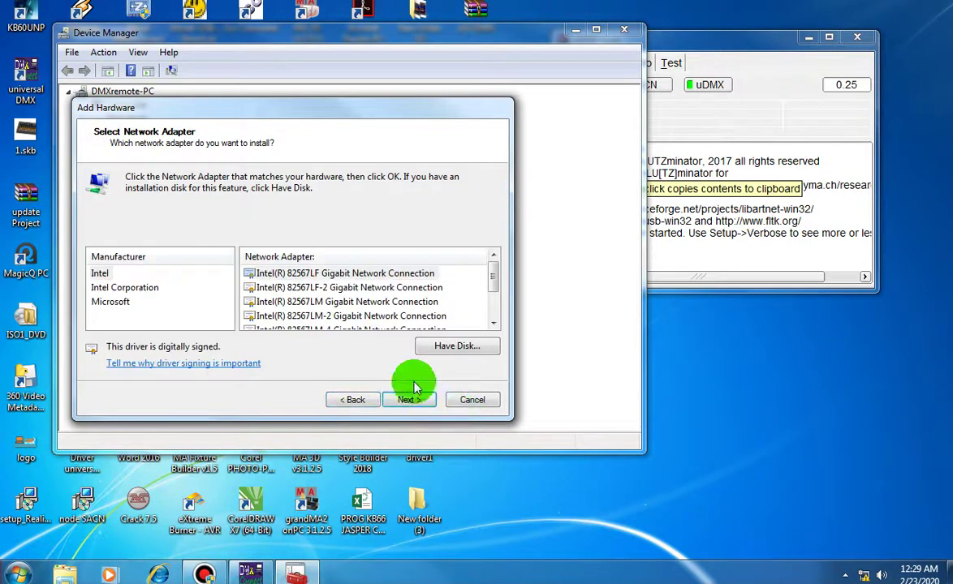
click(109, 304)
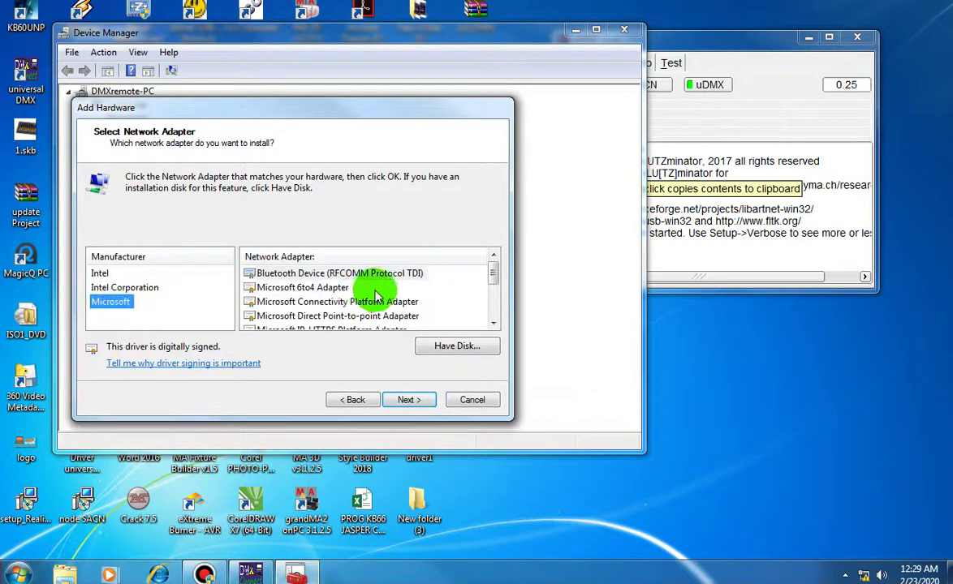
drag(495, 280, 494, 307)
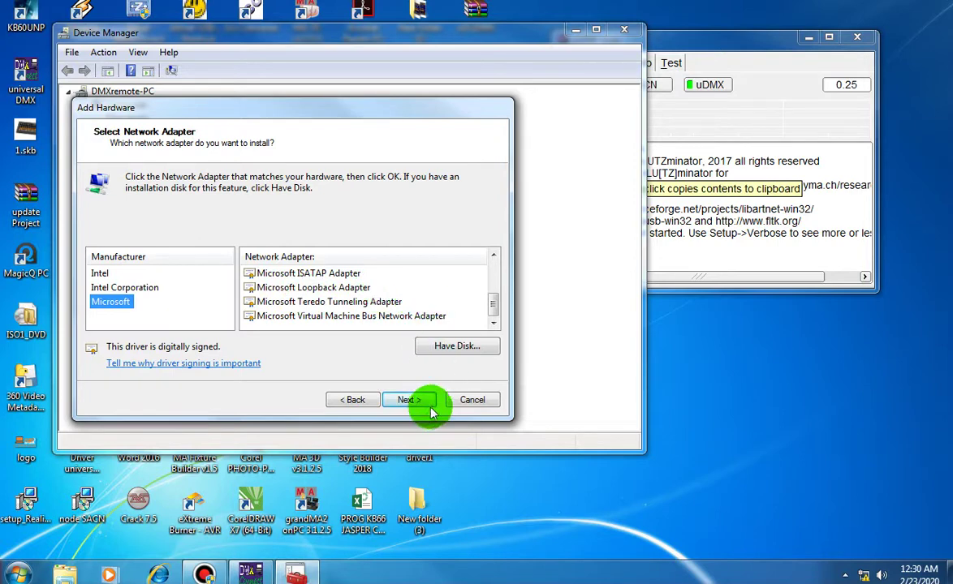
- Advance to the wizard's ready-to-install page, cancel the hardware installation and close Device Manager
click(406, 400)
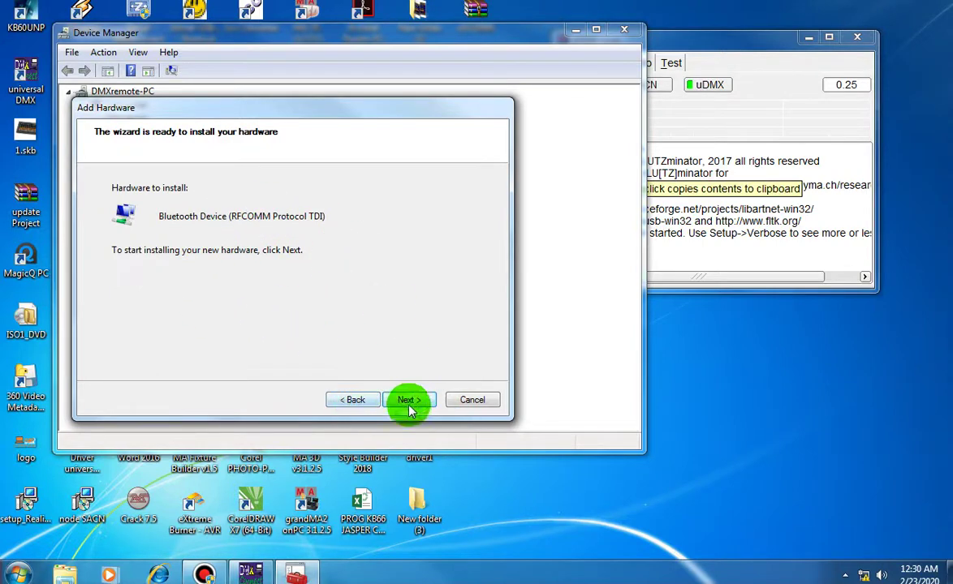
click(474, 404)
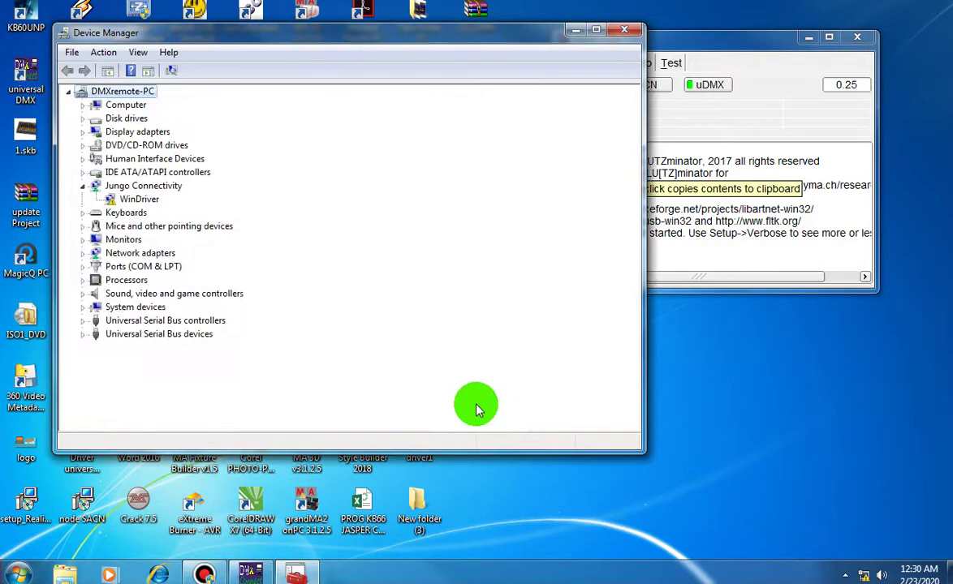
click(623, 34)
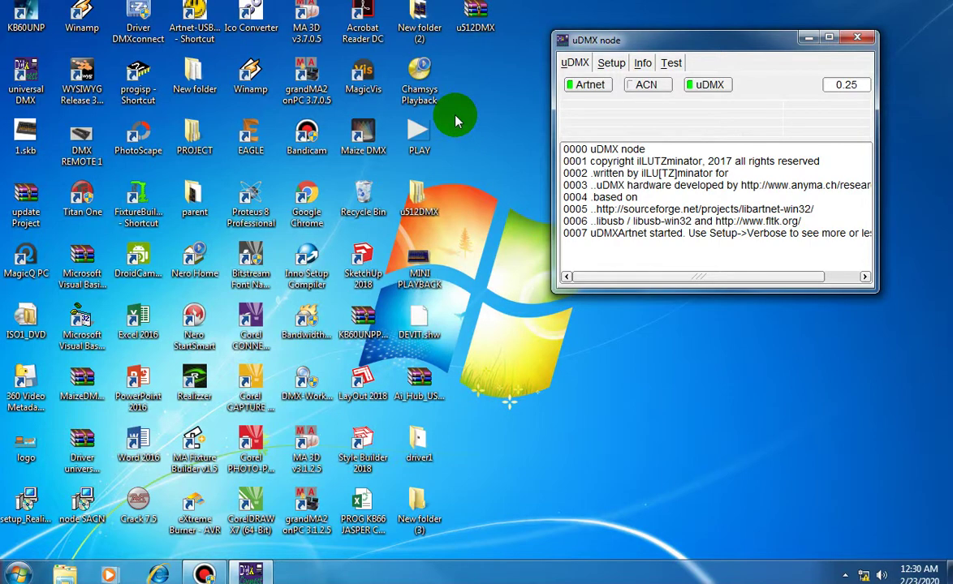
- Open the Internet Protocol Version 4 (TCP/IPv4) properties of Local Area Connection 2, the Microsoft Loopback Adapter
click(863, 573)
click(860, 534)
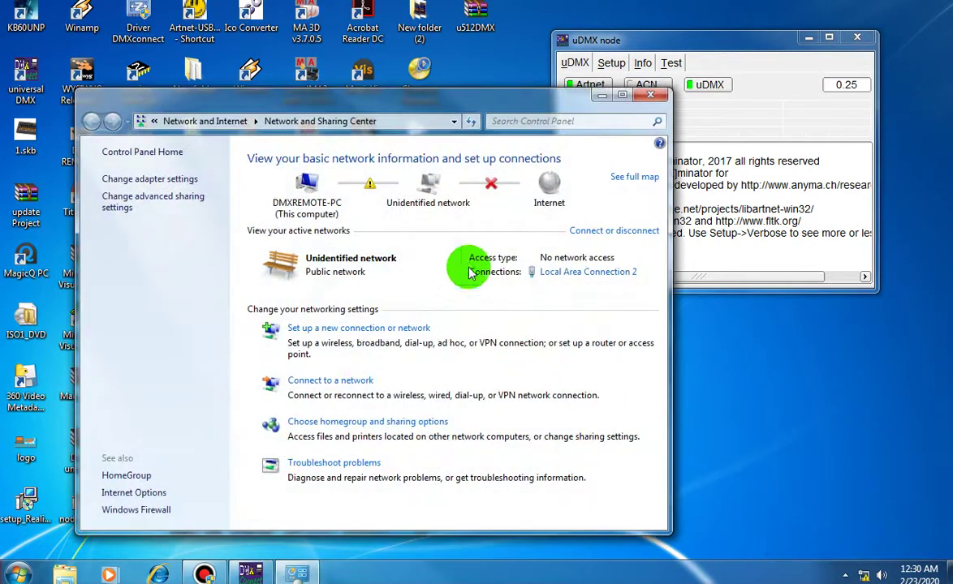
click(156, 181)
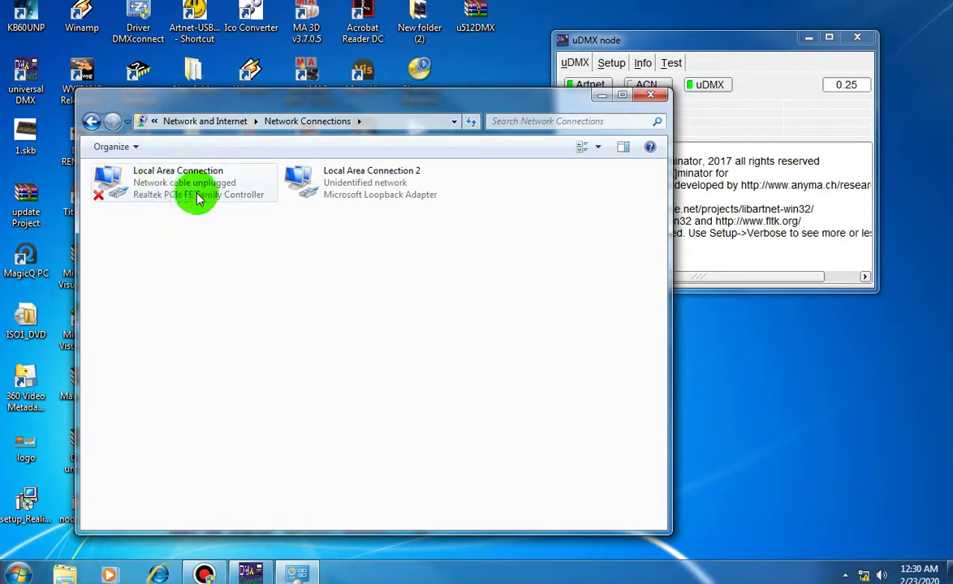
double_click(370, 190)
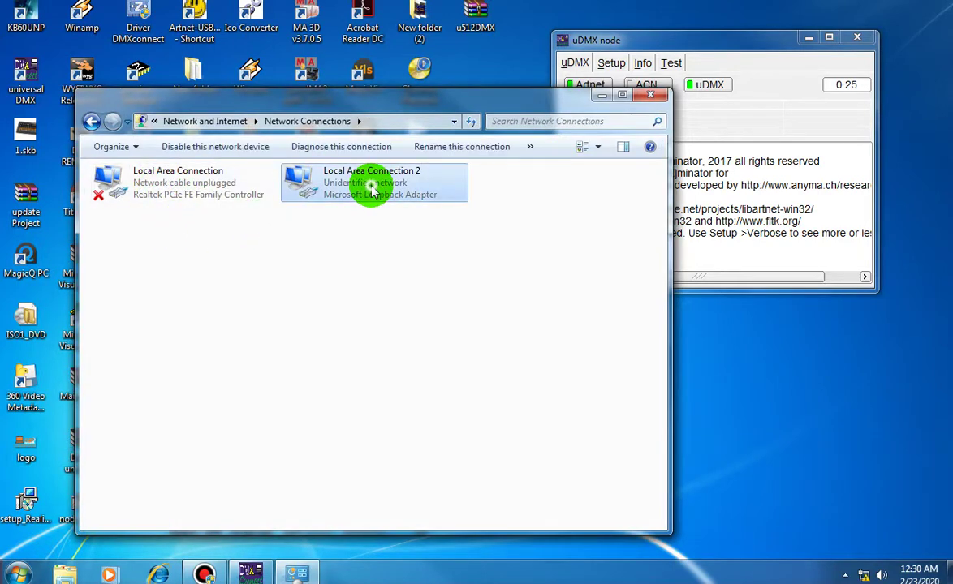
click(395, 407)
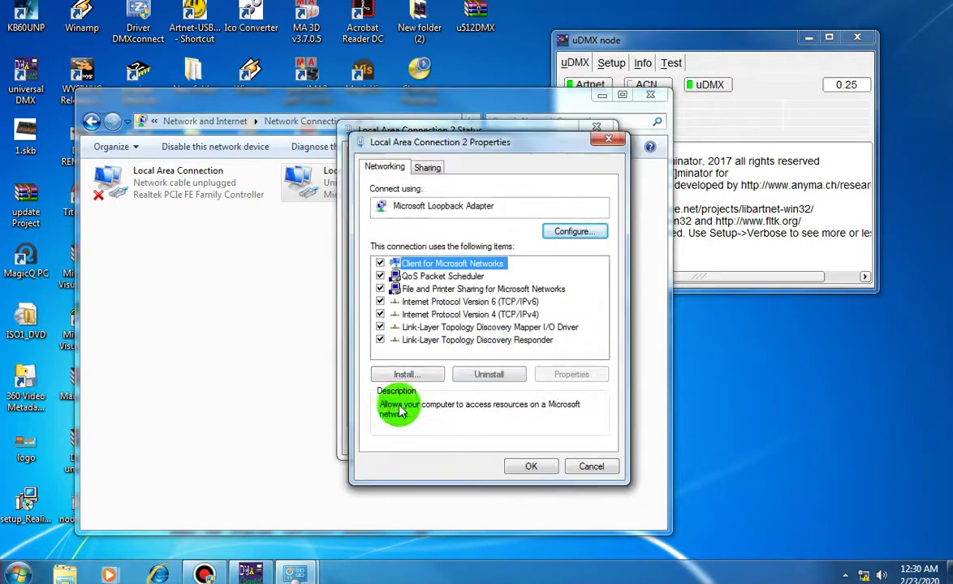
double_click(506, 322)
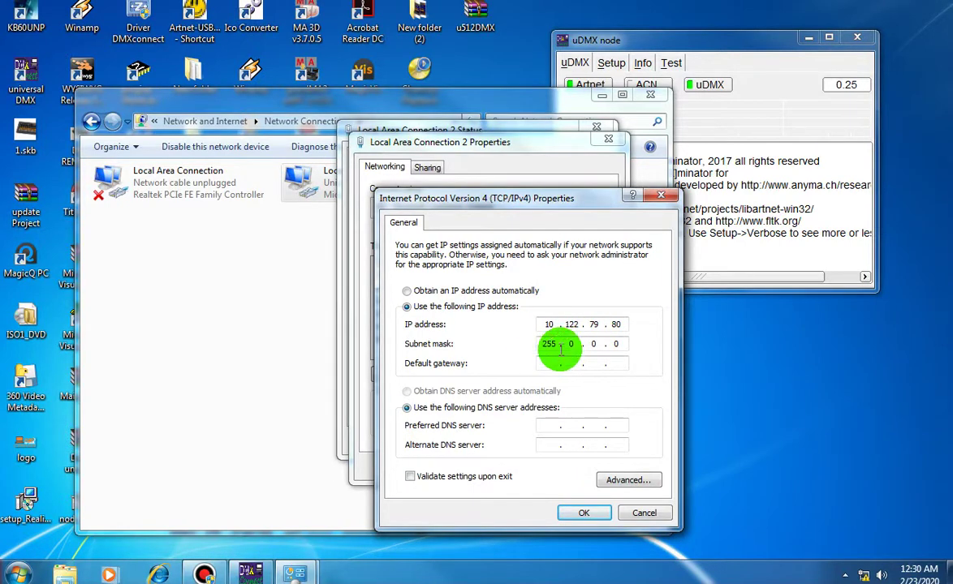
- Set the loopback adapter's IP address to 1.1.1.10, accept the connection settings and close Network Connections
double_click(549, 324)
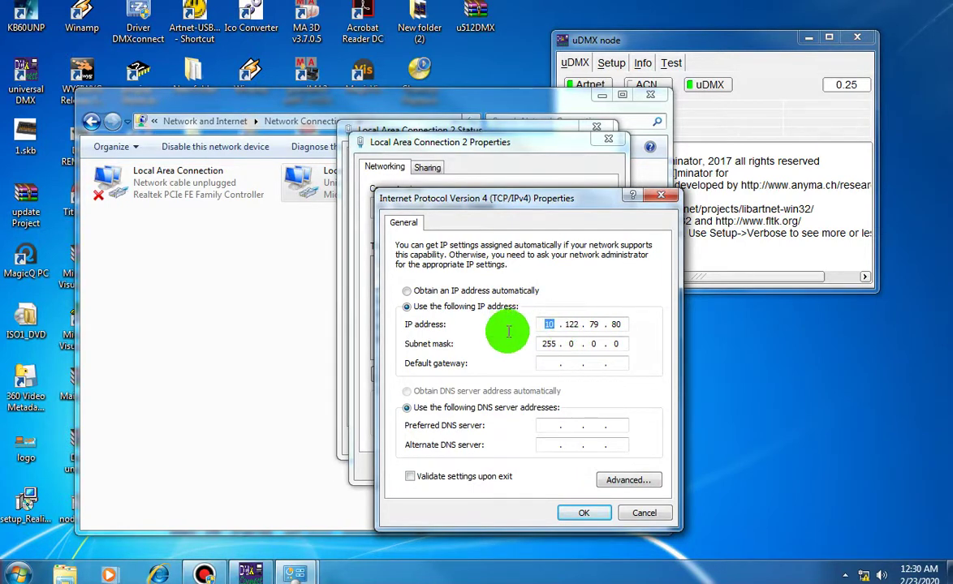
text(1)
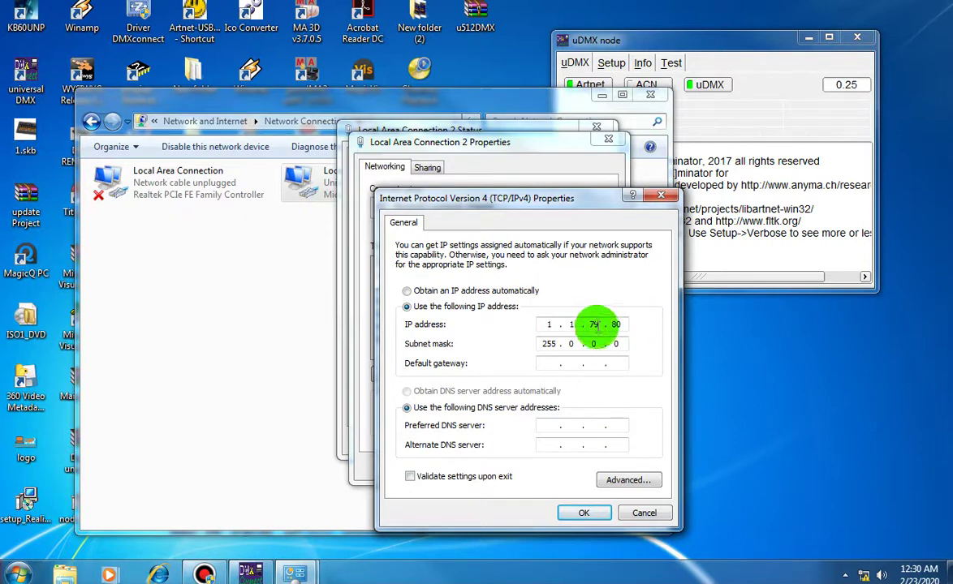
text(1)
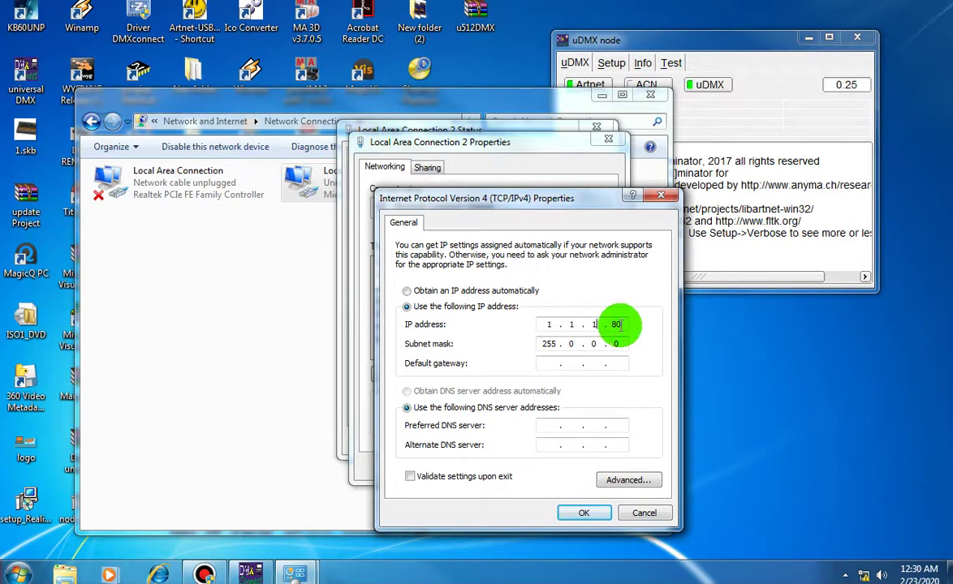
double_click(614, 324)
text(10)
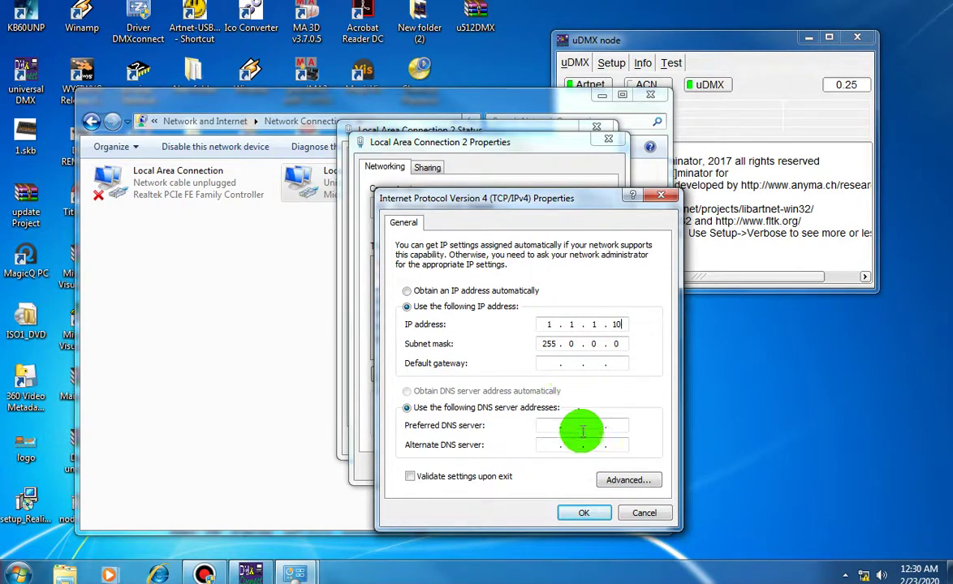
click(583, 512)
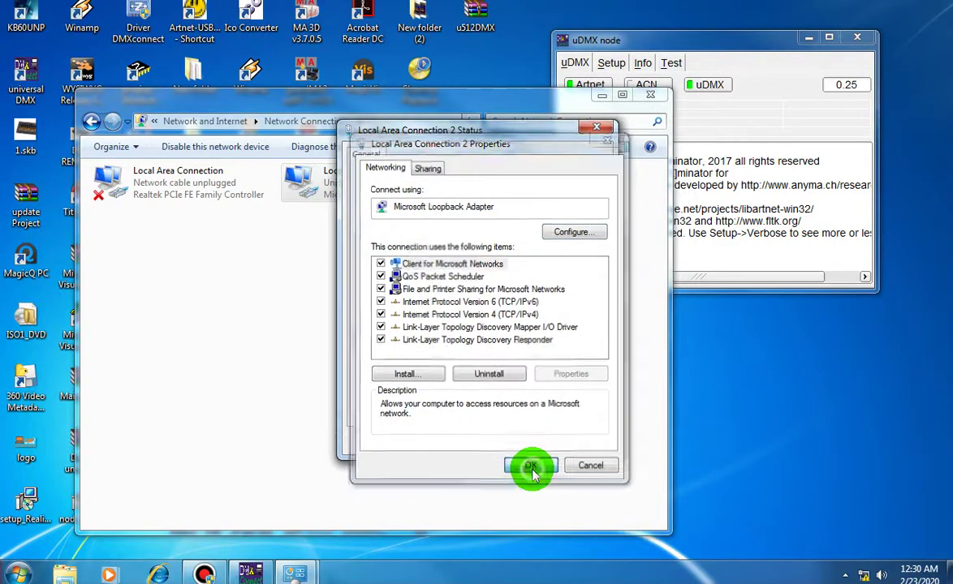
click(531, 466)
click(572, 445)
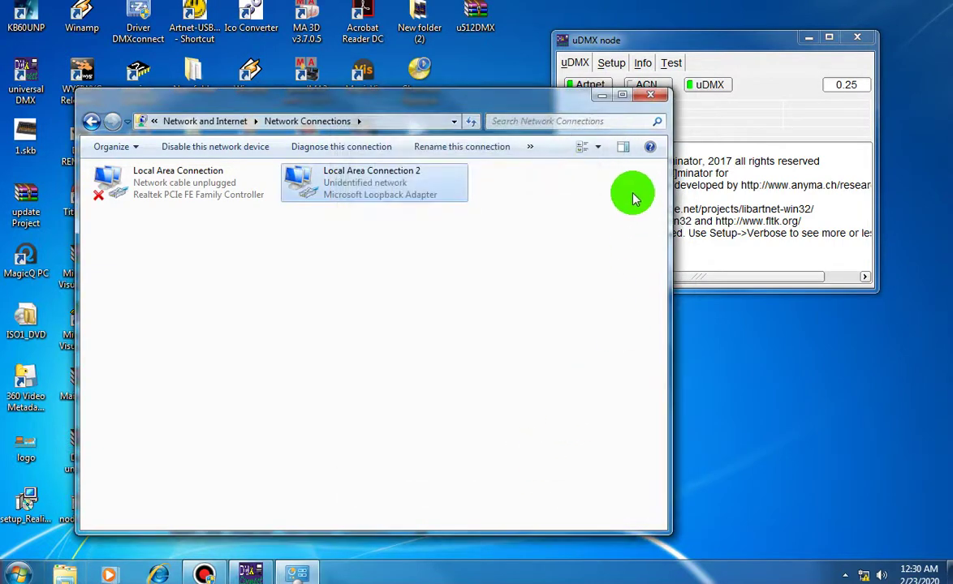
click(650, 95)
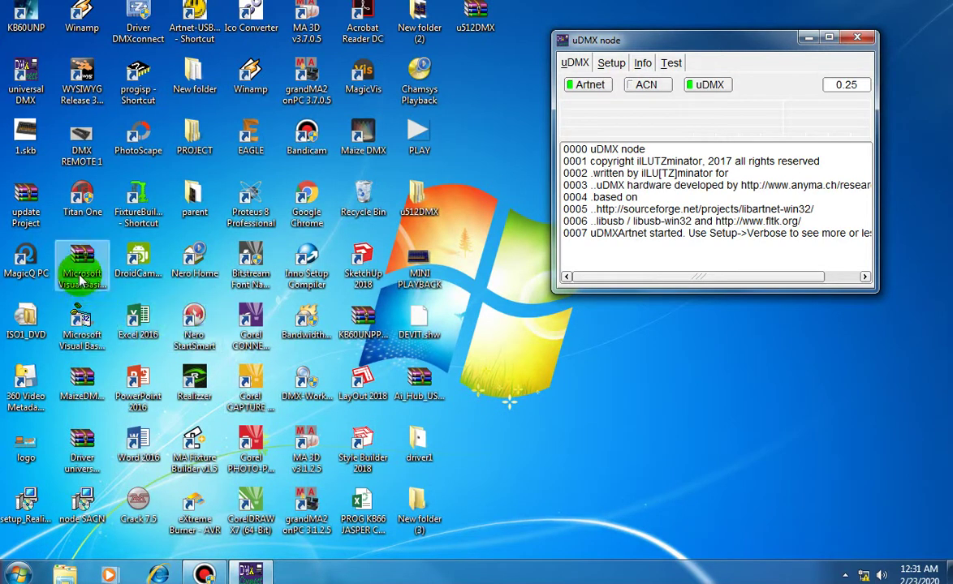
- Launch MagicQ PC, get past its start-up prompt and bring the uDMX node window in front of it
double_click(30, 268)
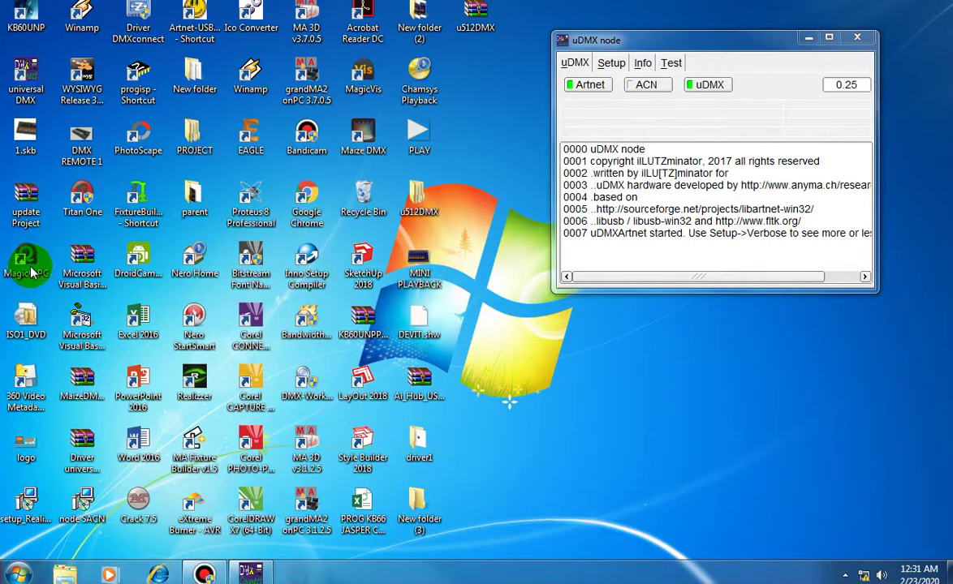
click(485, 228)
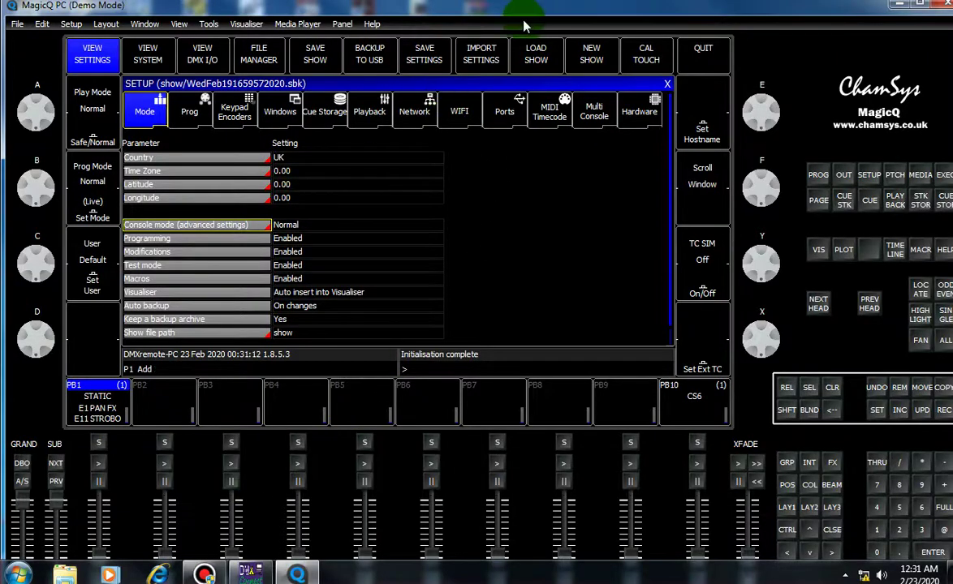
click(249, 573)
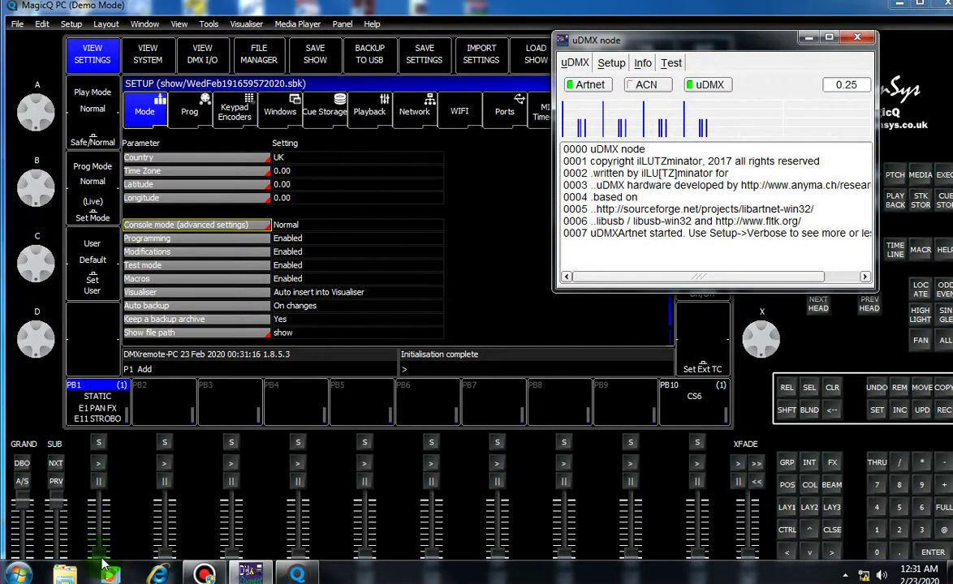
- Raise and activate playback PB1 in MagicQ, then view the resulting DMX data in uDMX node
click(98, 507)
click(98, 442)
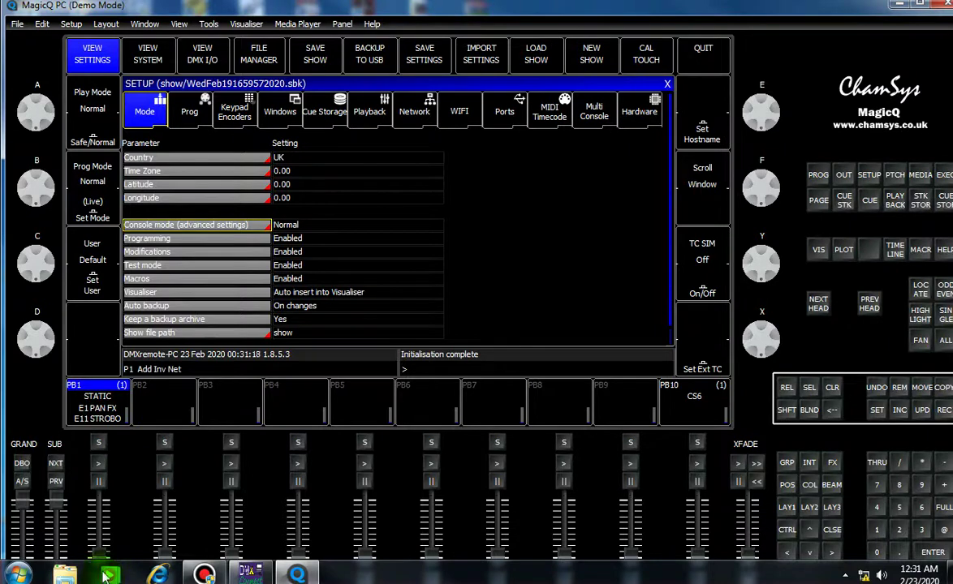
click(104, 440)
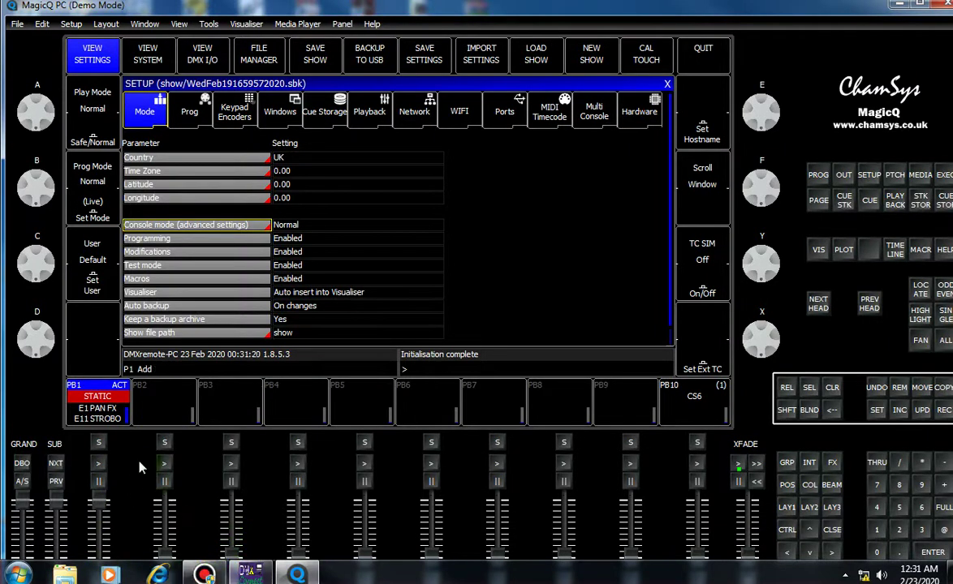
click(251, 575)
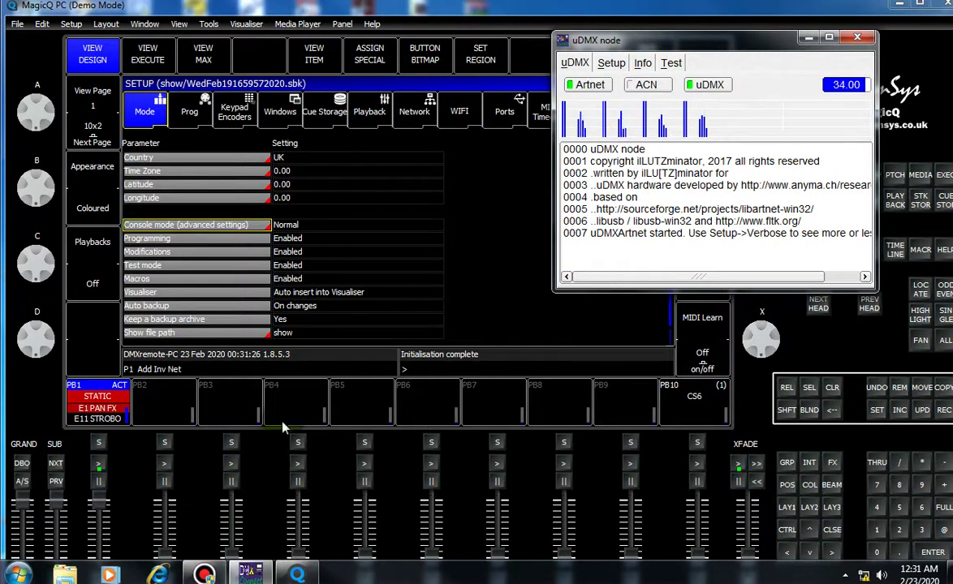
- Return to MagicQ and set the IP address in its network settings to 1.1.1.10
click(495, 245)
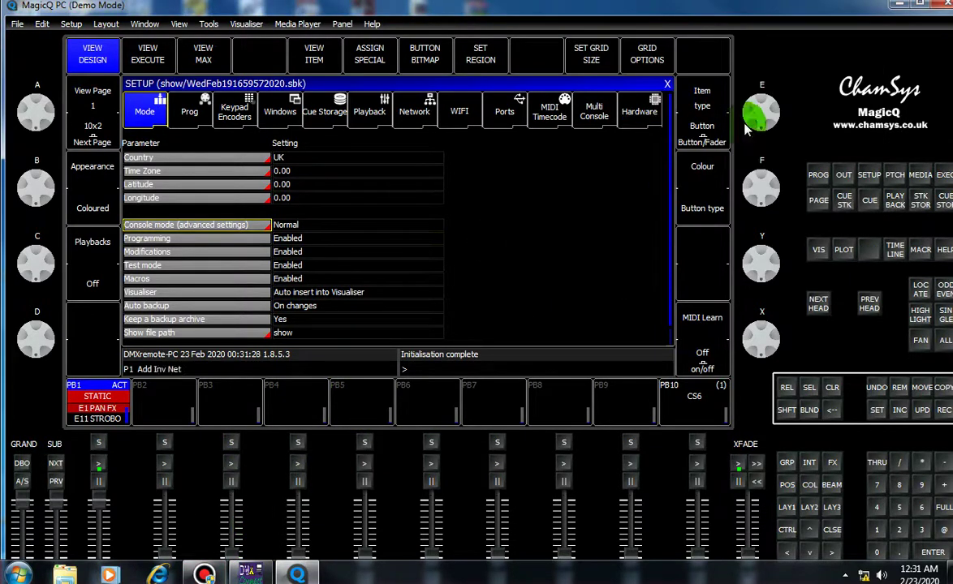
click(867, 174)
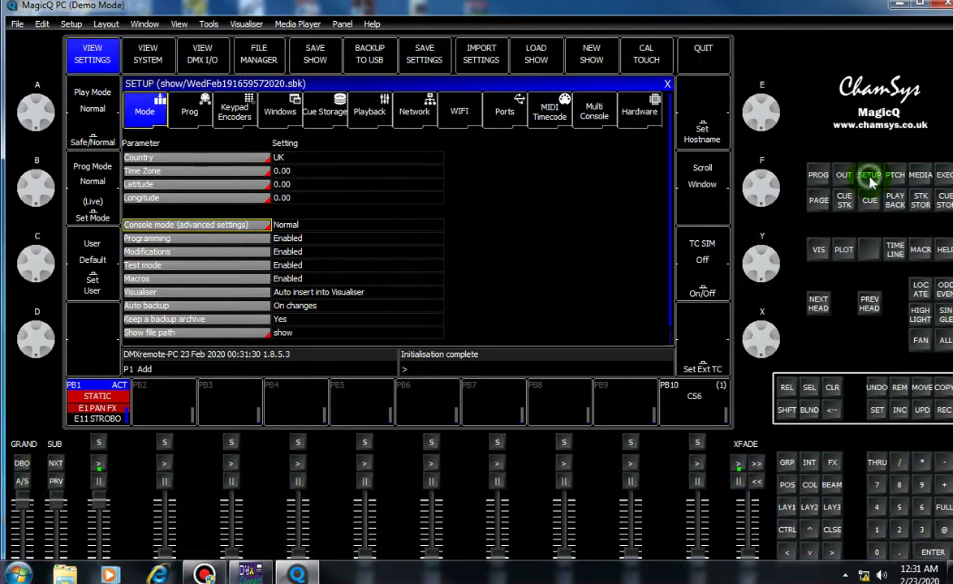
click(422, 115)
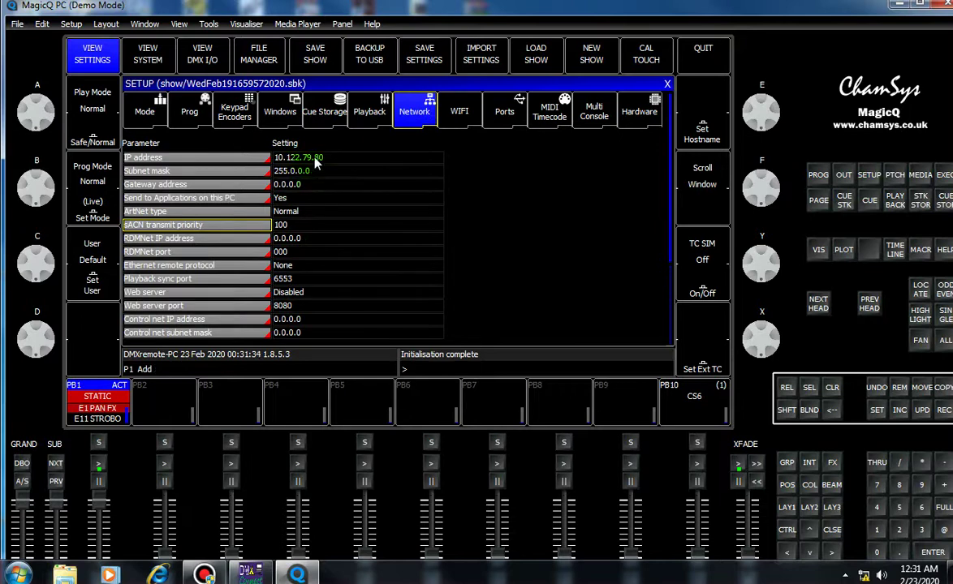
click(314, 159)
click(301, 229)
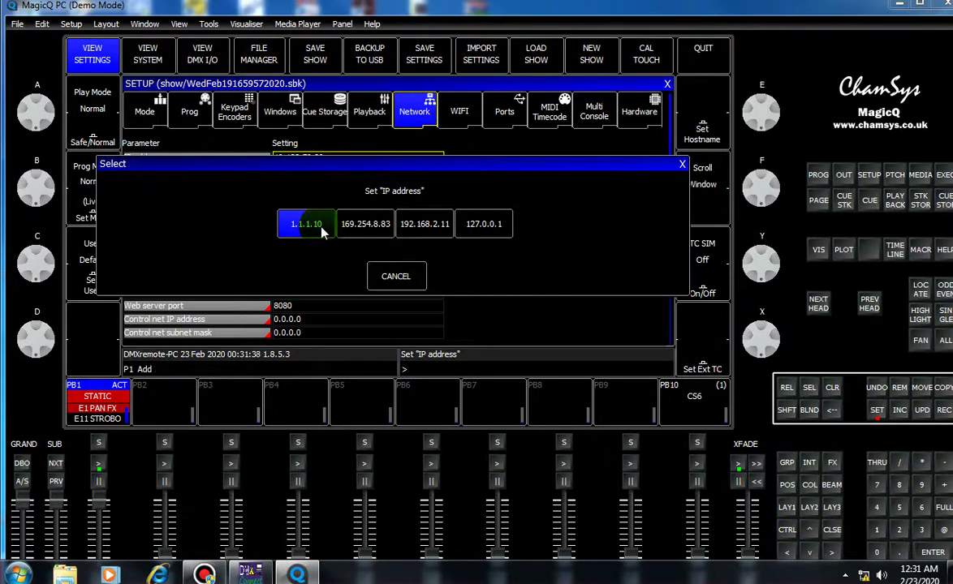
click(306, 171)
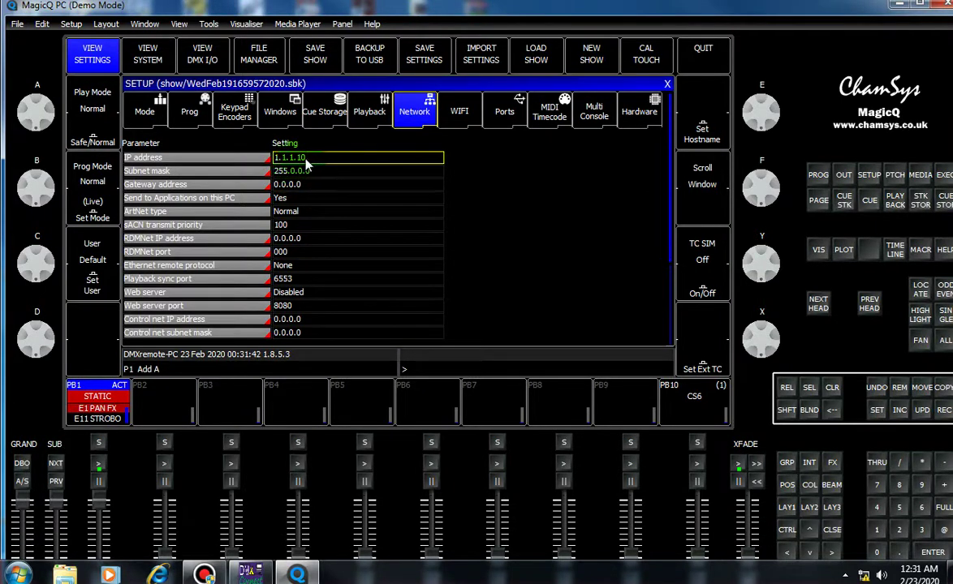
- Show the DMX input/output settings and choose Art-Net as the output type of universe 1
click(195, 56)
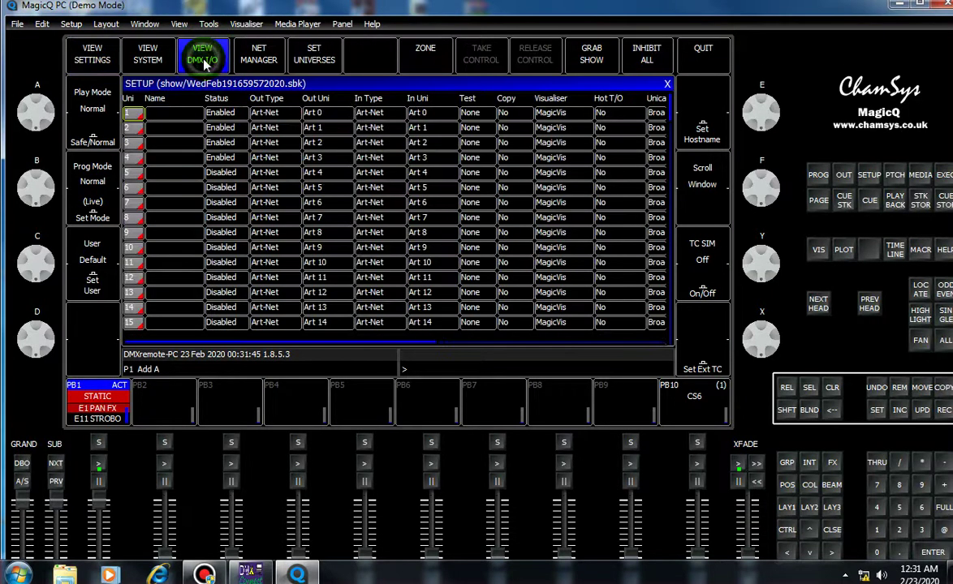
click(278, 116)
click(300, 154)
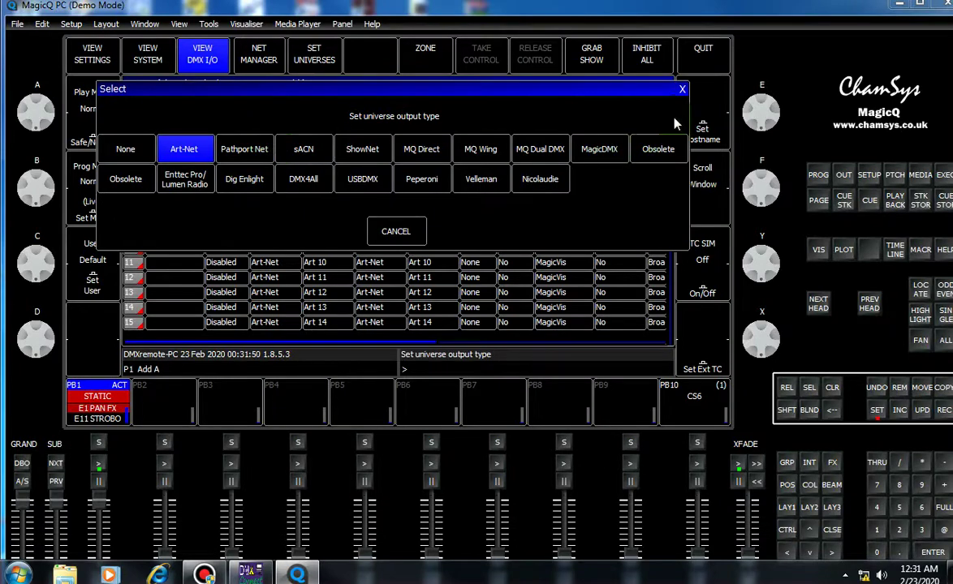
click(684, 90)
click(274, 115)
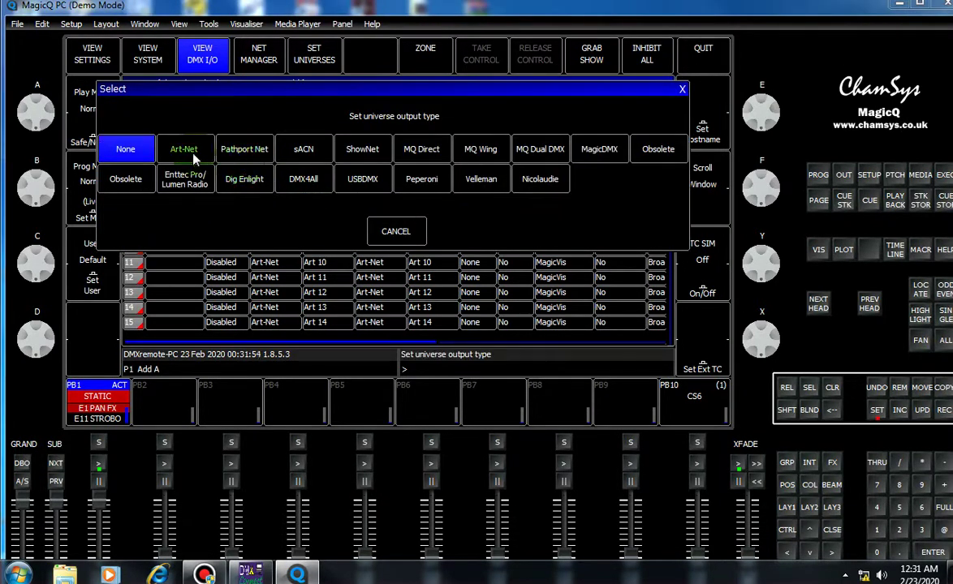
click(187, 155)
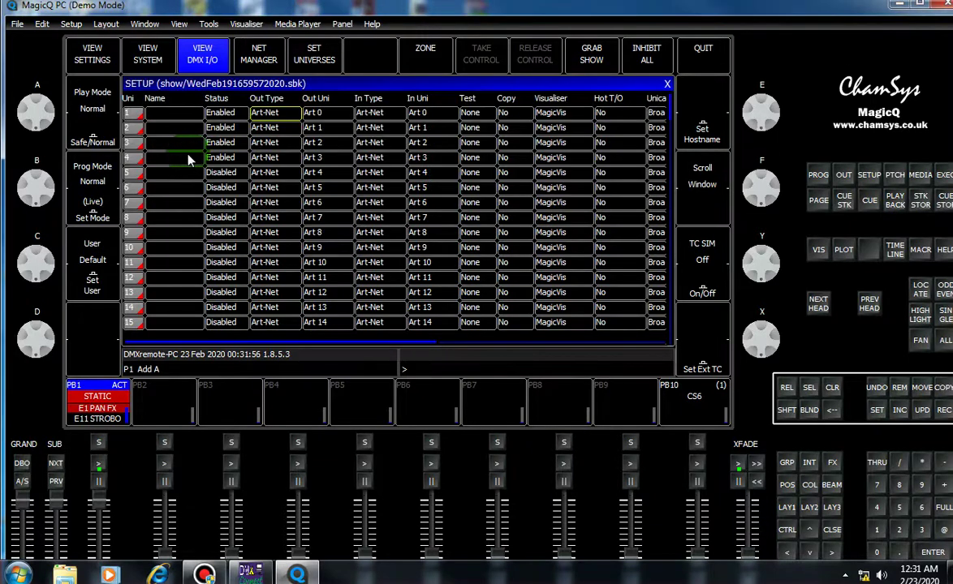
- Set universe 1's output type to sACN and enable ACN in uDMX node
click(274, 114)
click(307, 146)
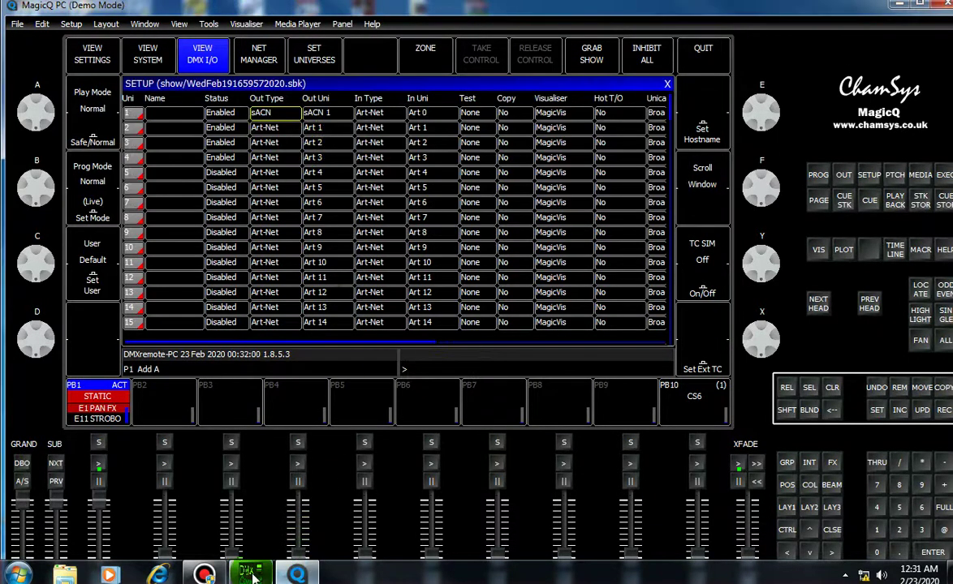
click(251, 573)
click(641, 91)
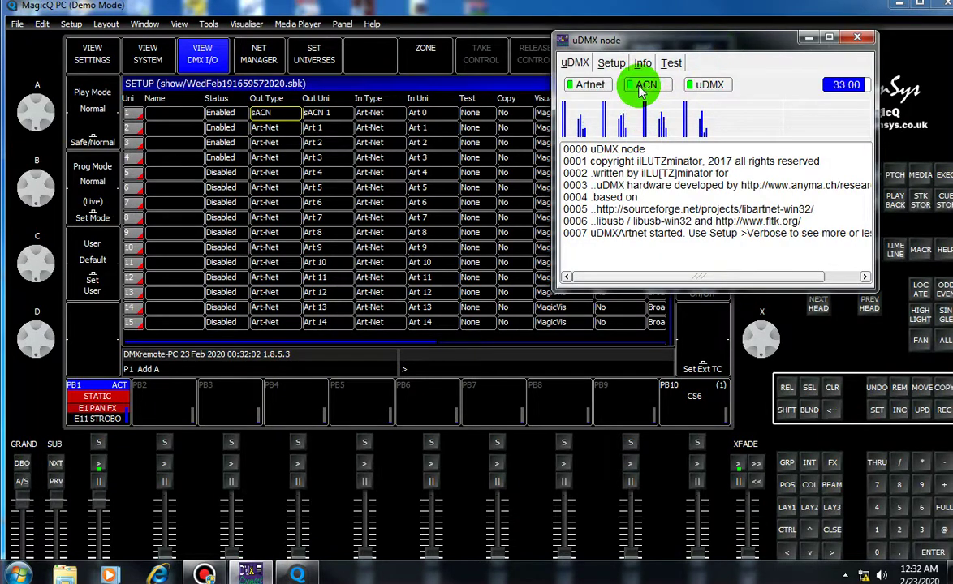
- Switch universe 1's output type back to Art-Net and check the DMX data in uDMX node
click(267, 119)
click(267, 114)
click(177, 146)
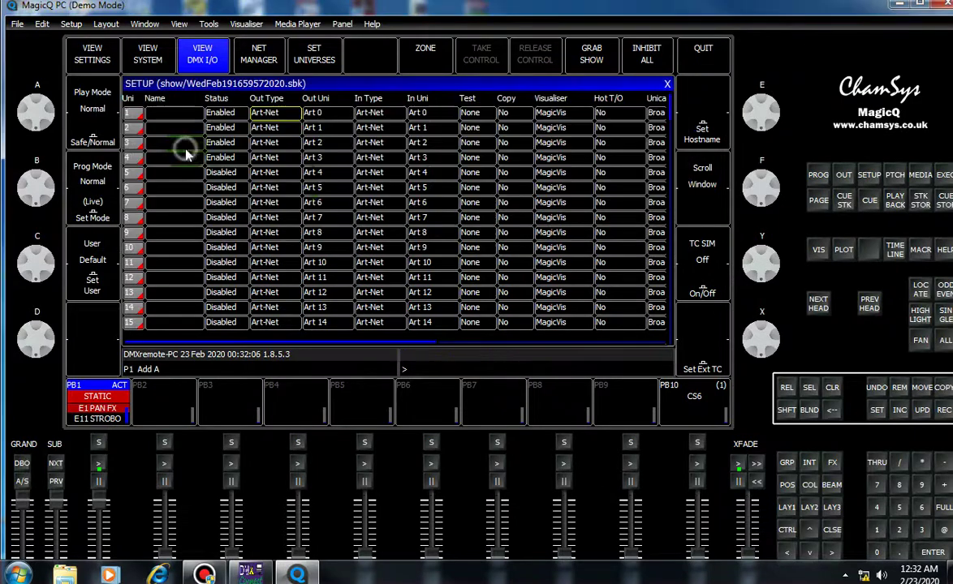
click(250, 574)
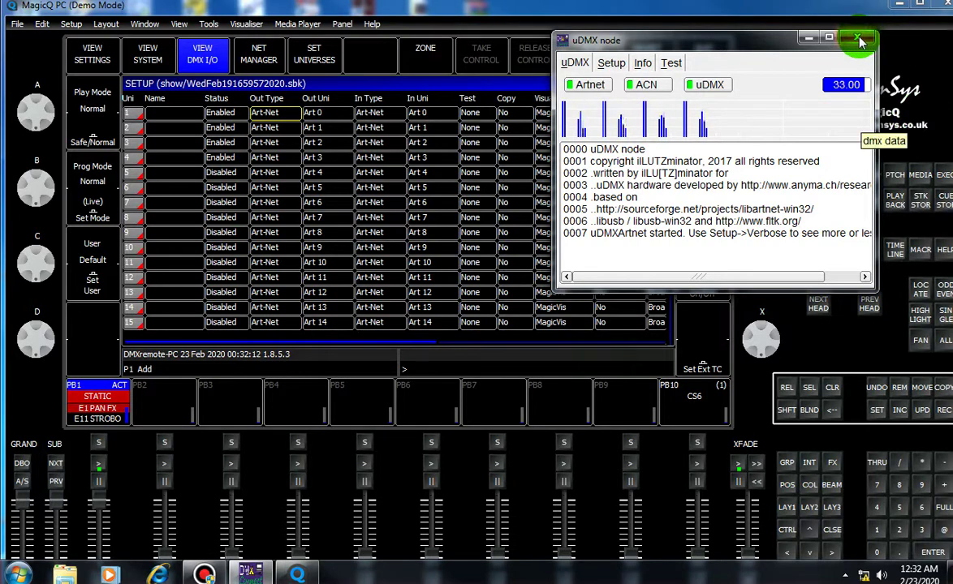
- Close uDMX node, minimize MagicQ and relaunch the node with the universal DMX desktop shortcut
click(857, 39)
click(861, 55)
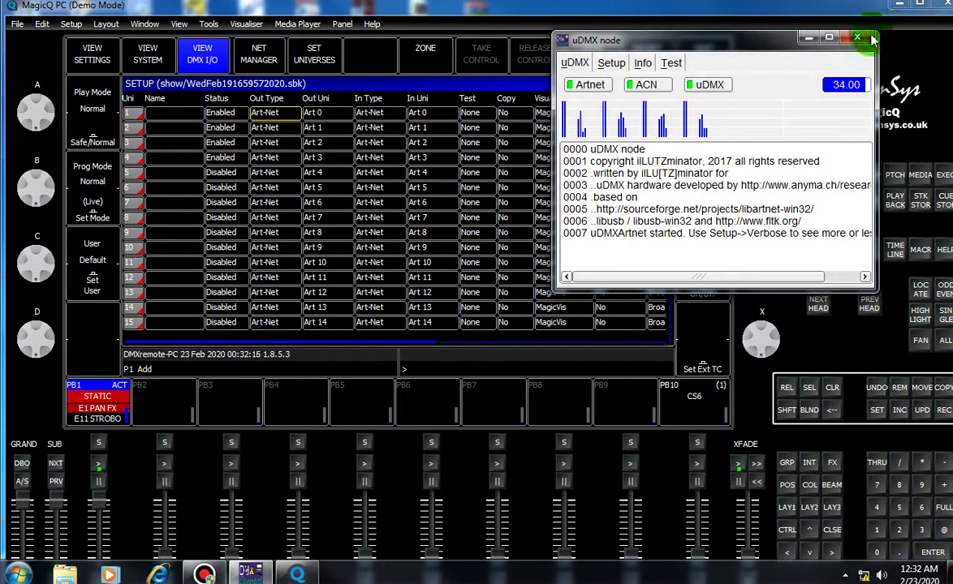
click(852, 45)
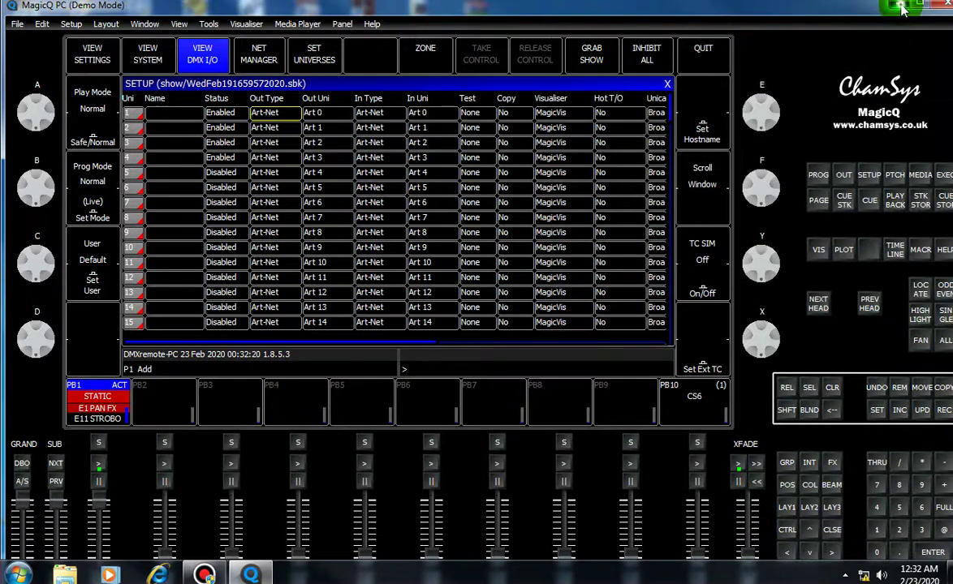
click(899, 8)
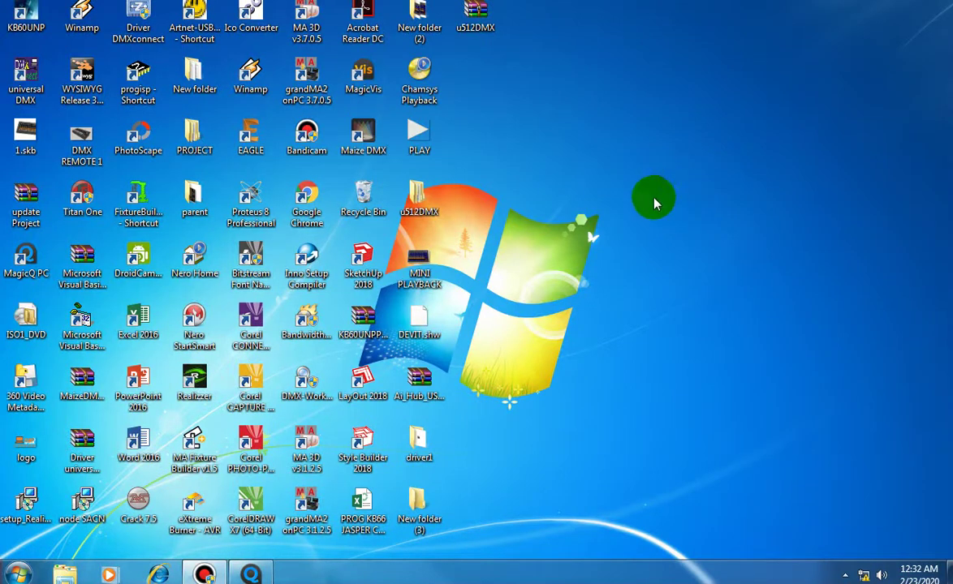
double_click(22, 99)
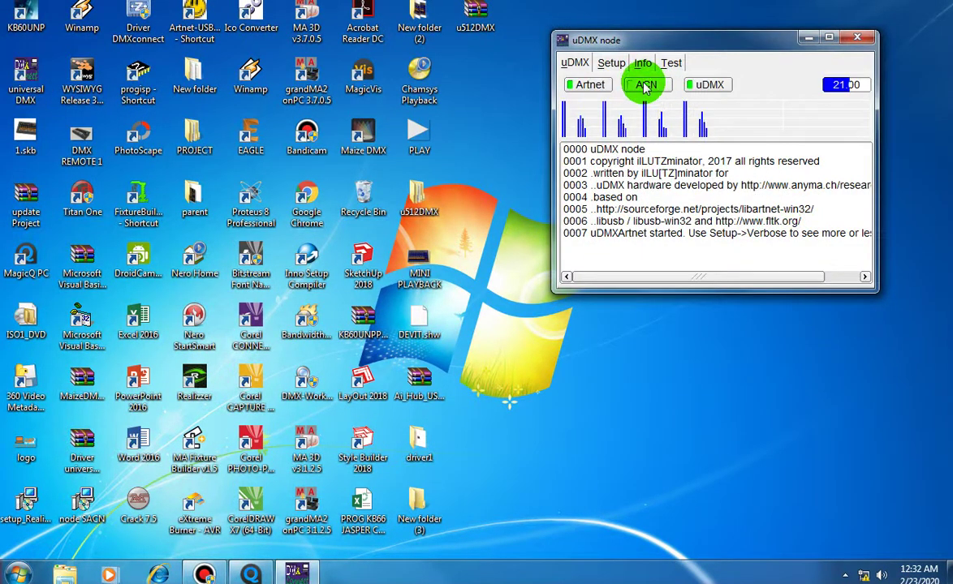
- Switch to MagicQ and change the output type of universe 1 to sACN
click(249, 576)
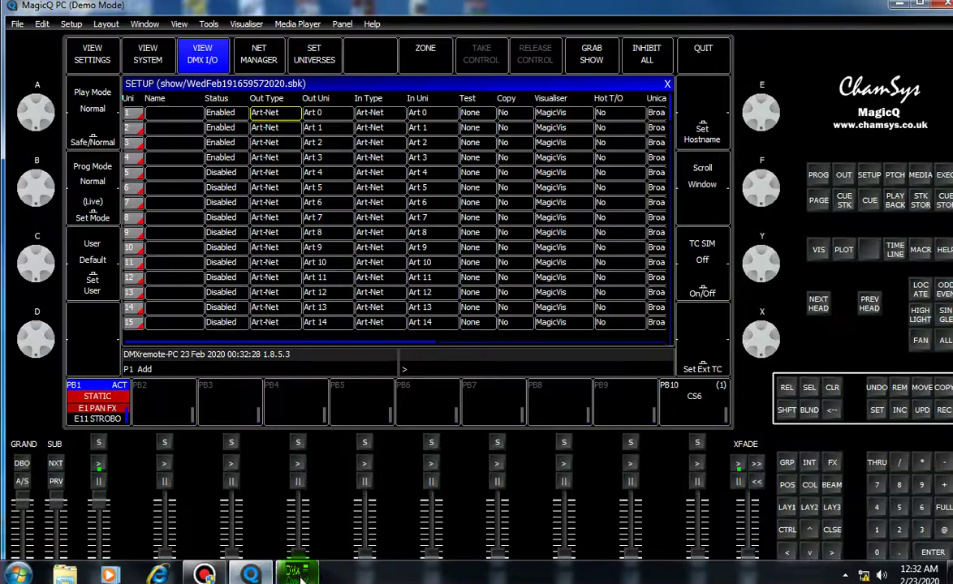
click(263, 114)
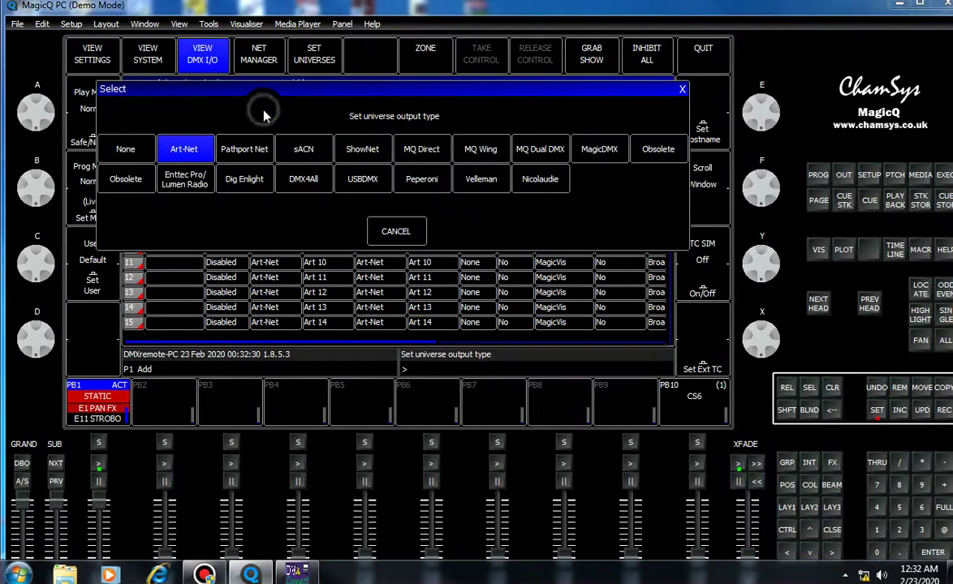
click(304, 150)
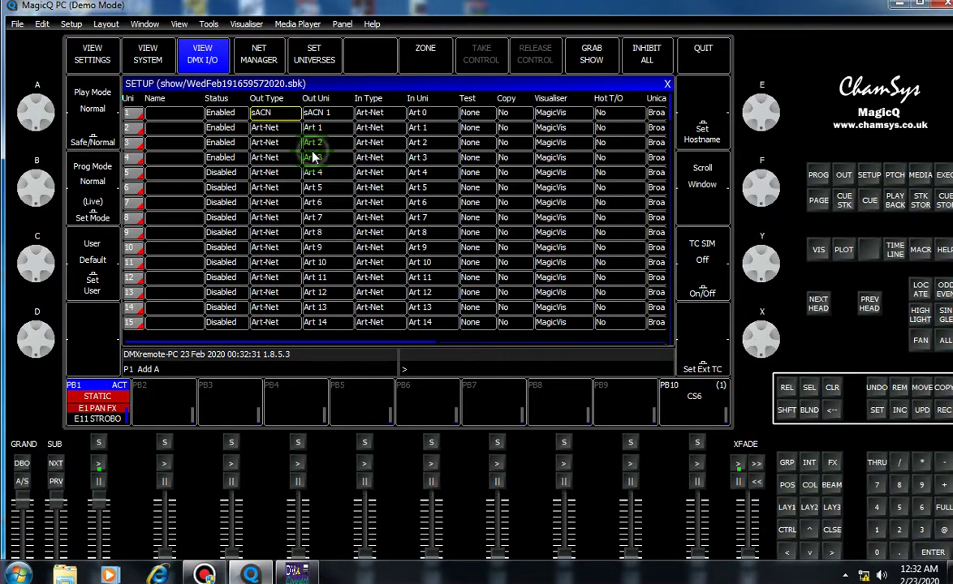
- Release playback 1 in MagicQ and check the sACN DMX data in uDMX node
click(292, 573)
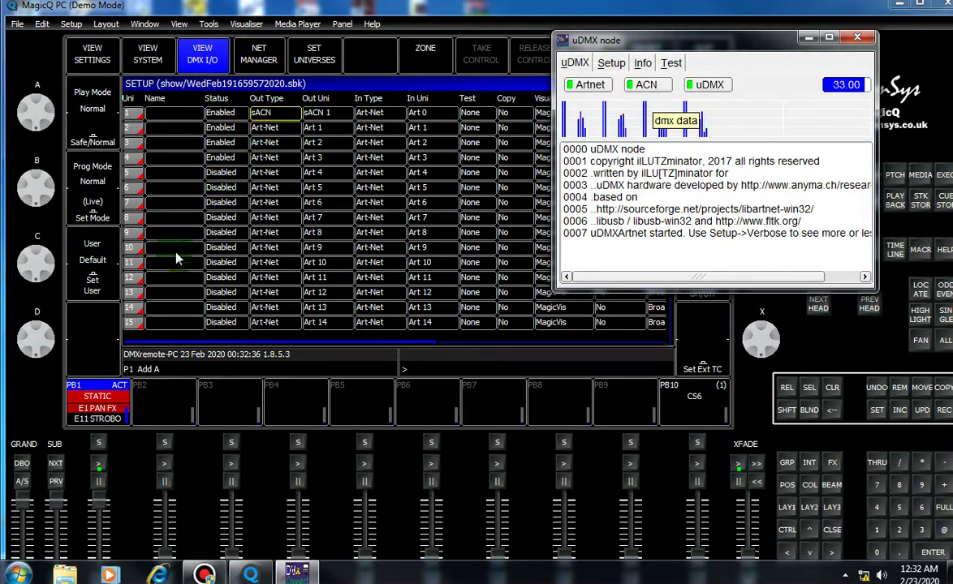
click(96, 464)
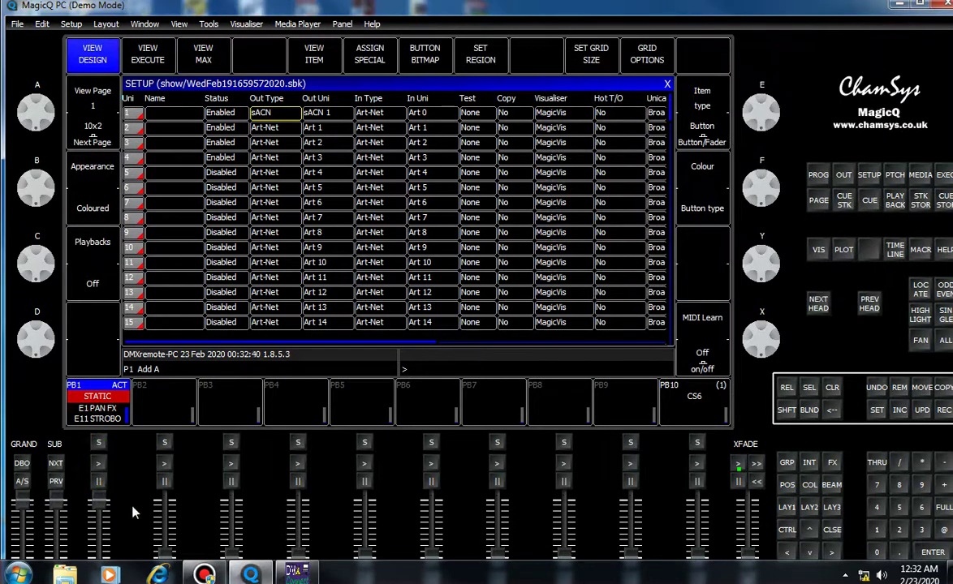
key(alt+Tab)
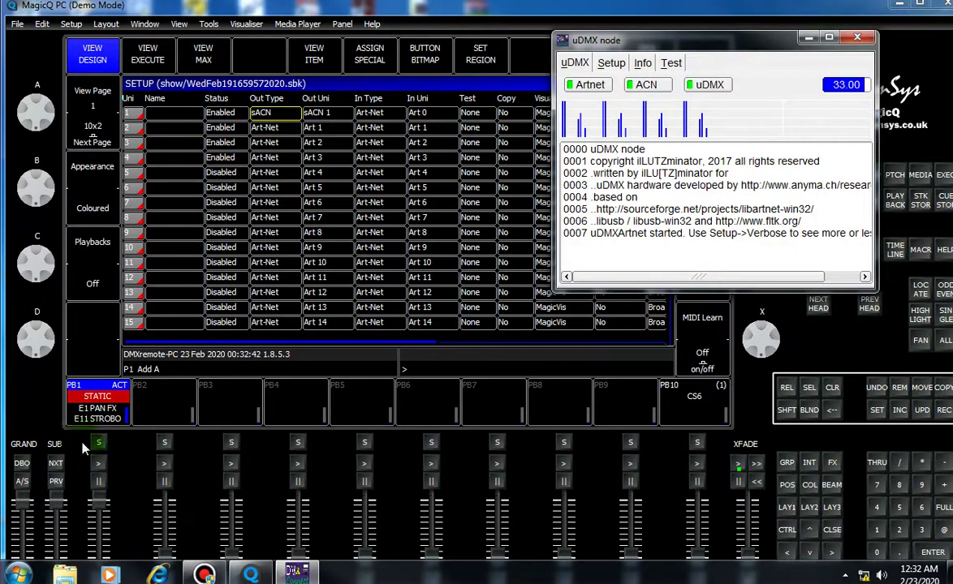
click(110, 505)
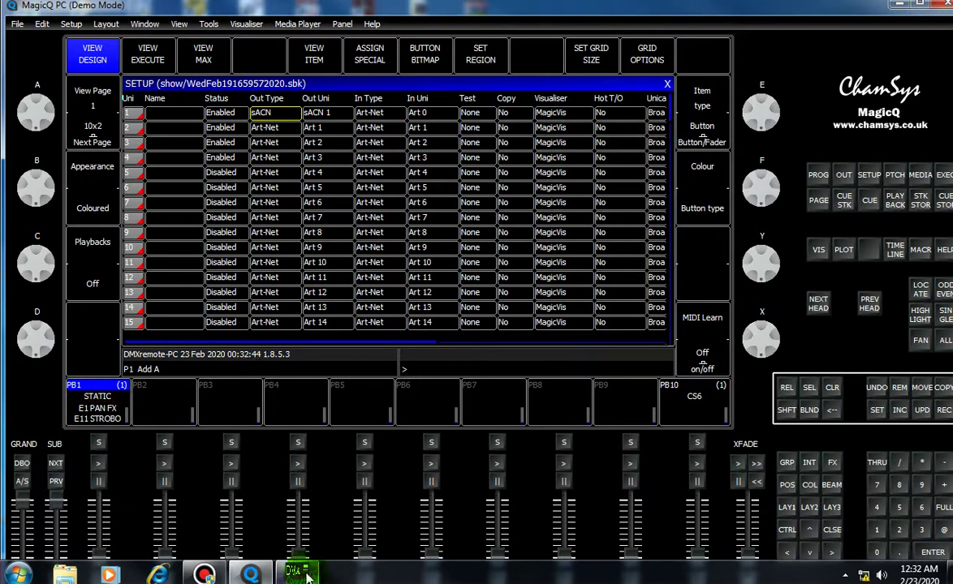
click(297, 575)
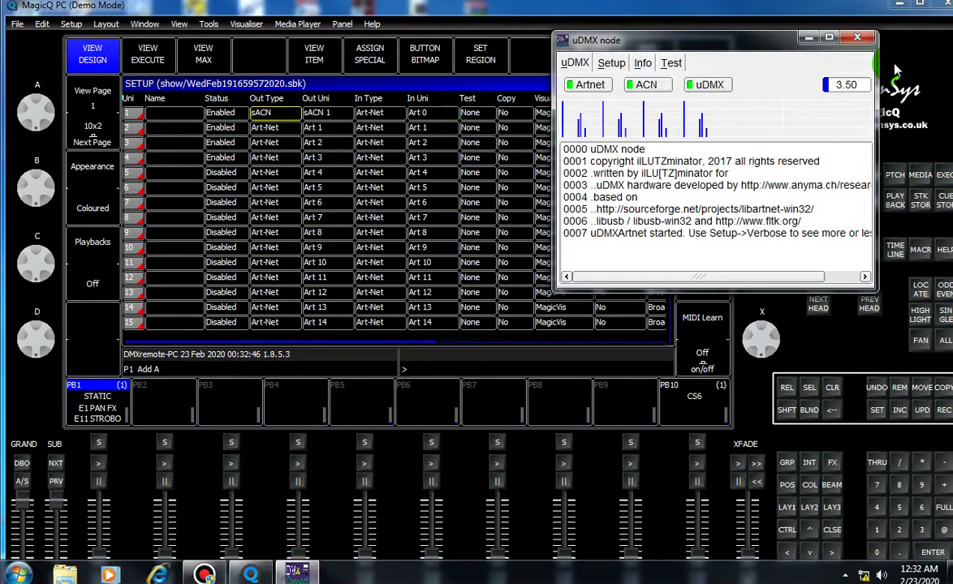
- Shut down MagicQ, confirming that the show is stopped, and launch Titan One from the desktop
click(945, 6)
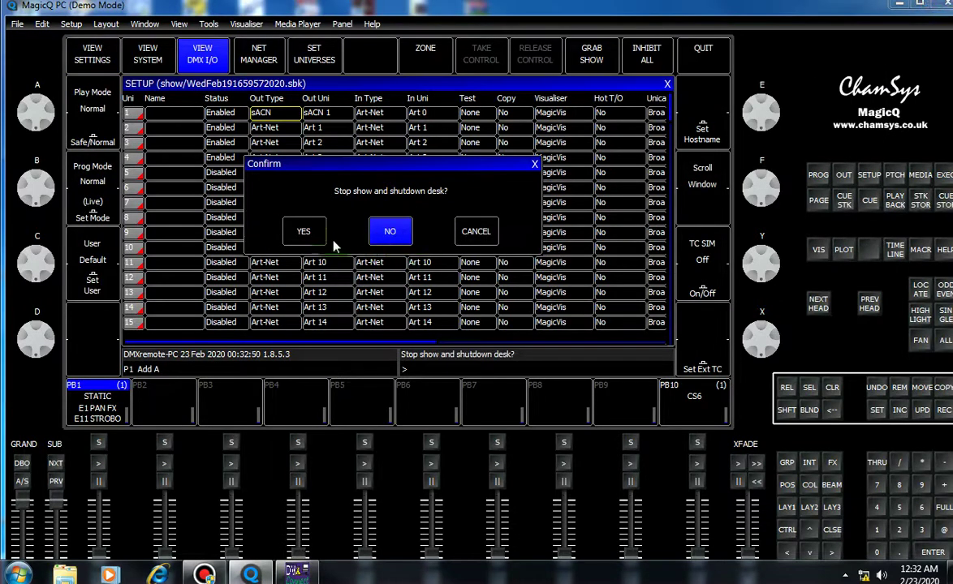
click(305, 230)
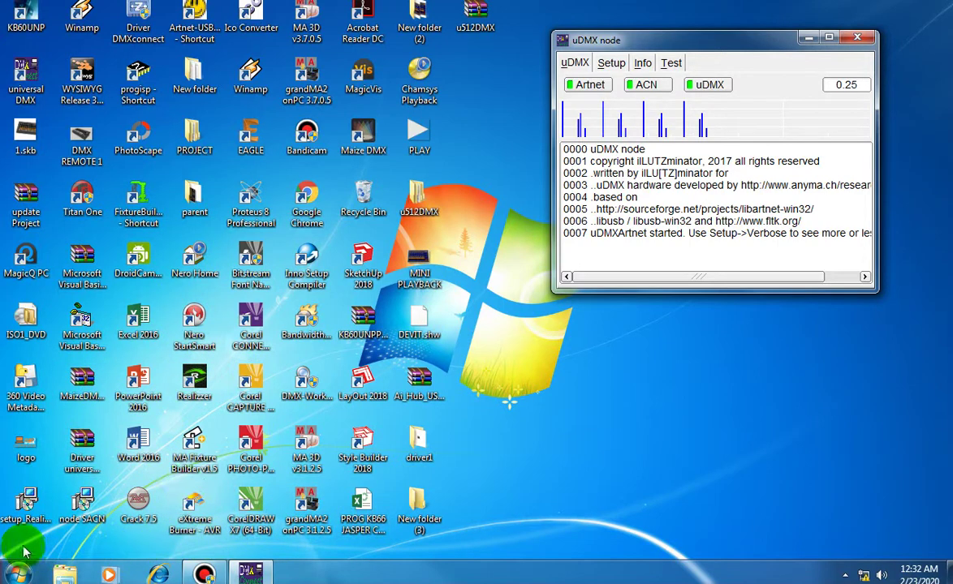
click(89, 200)
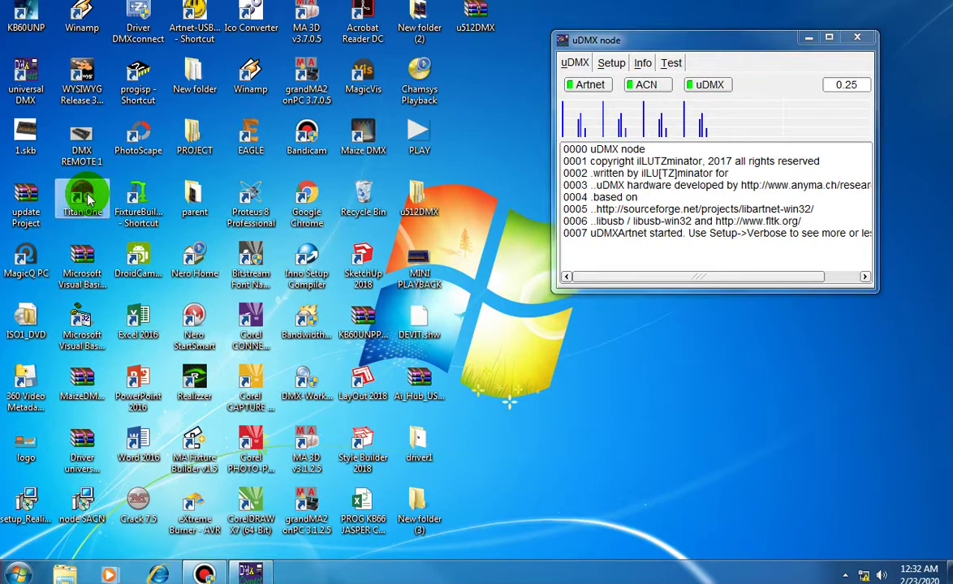
click(89, 200)
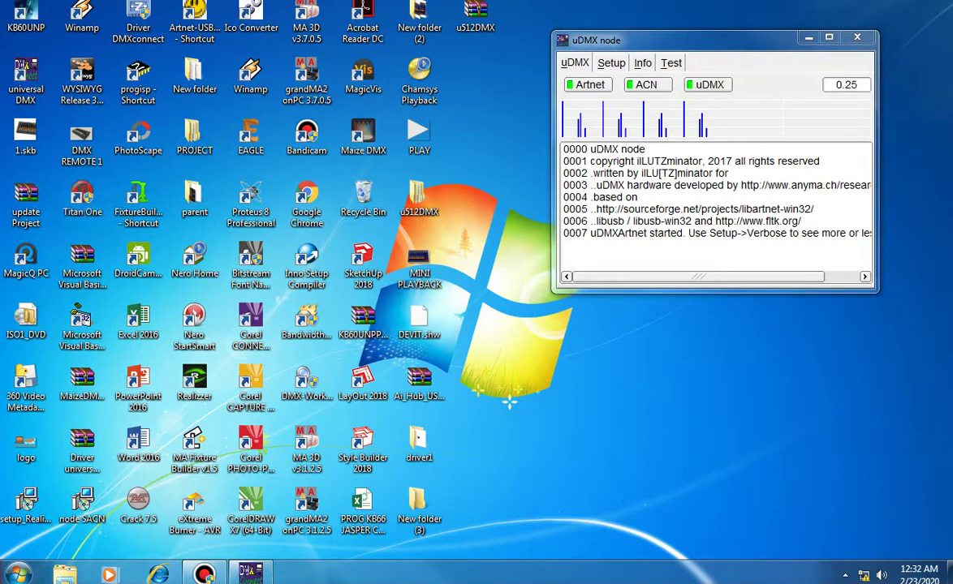
click(251, 318)
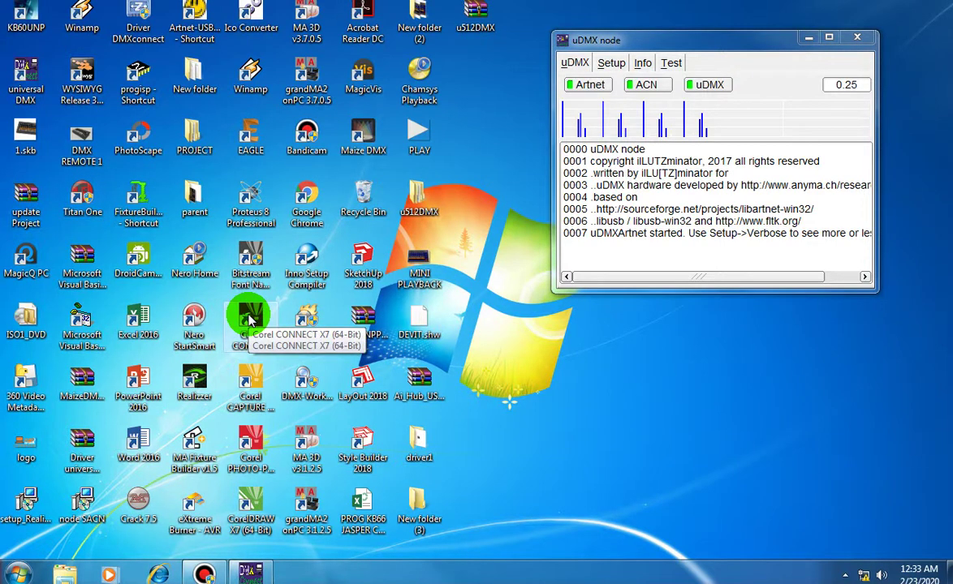
click(610, 454)
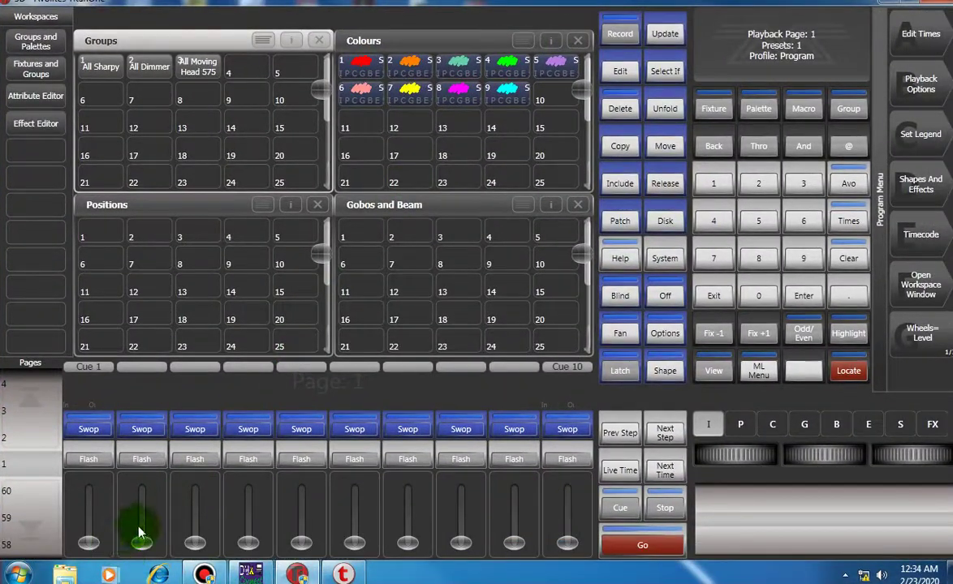
- Raise the Cue 1 and Cue 10 playback faders to full in Titan One and check the DMX data in uDMX node
drag(89, 548, 92, 490)
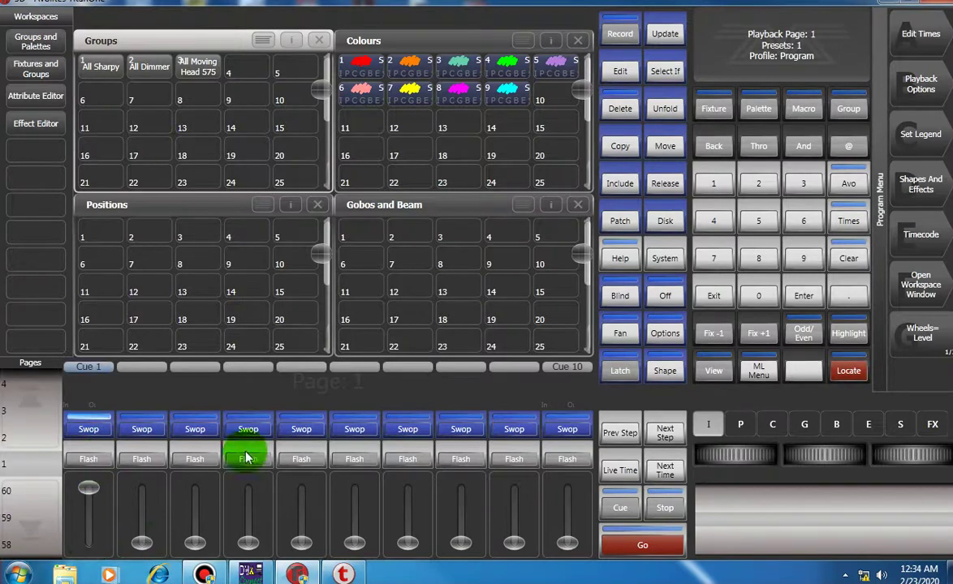
click(251, 575)
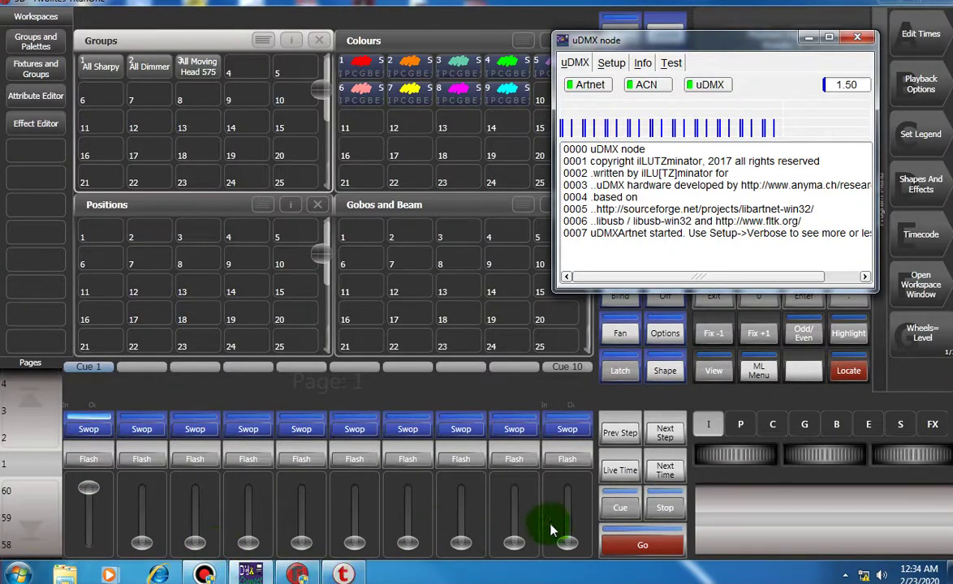
drag(566, 542, 570, 449)
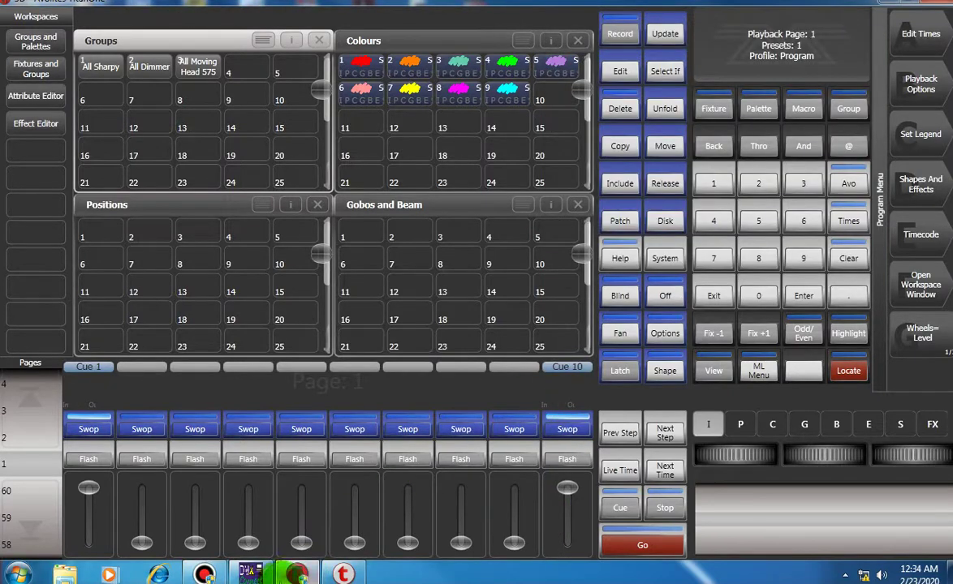
click(251, 575)
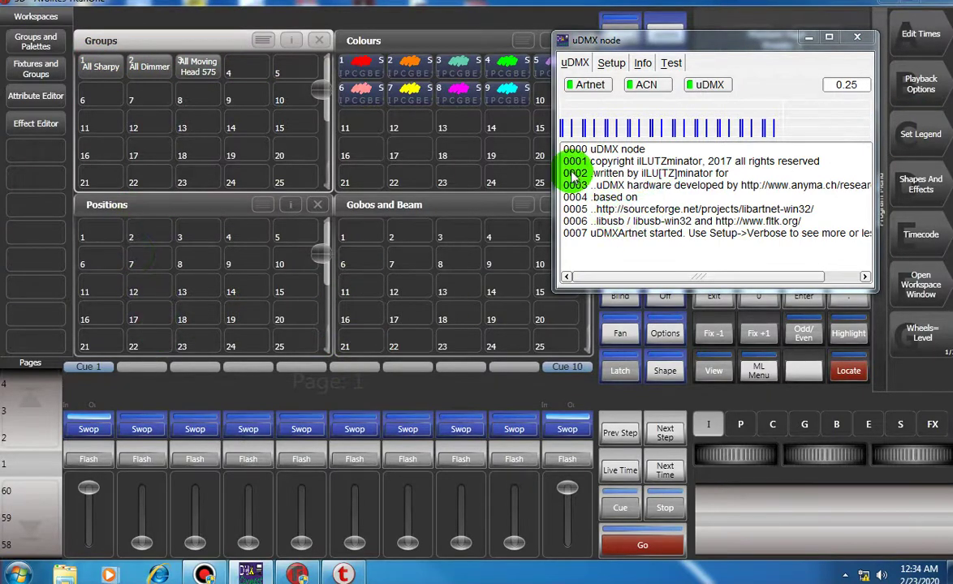
click(453, 121)
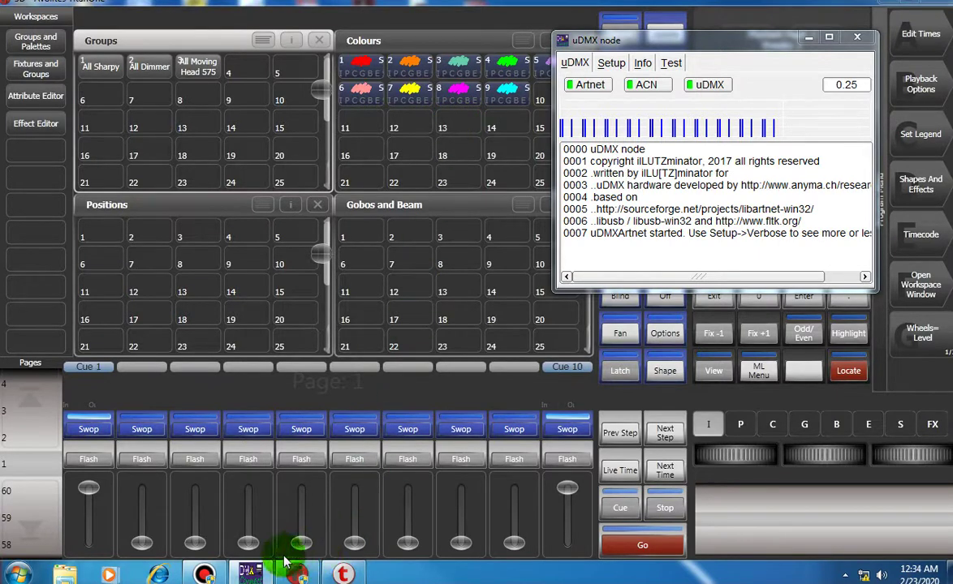
- Switch back to Titan One and select the All Moving Head 575 and All Dimmer groups
click(311, 574)
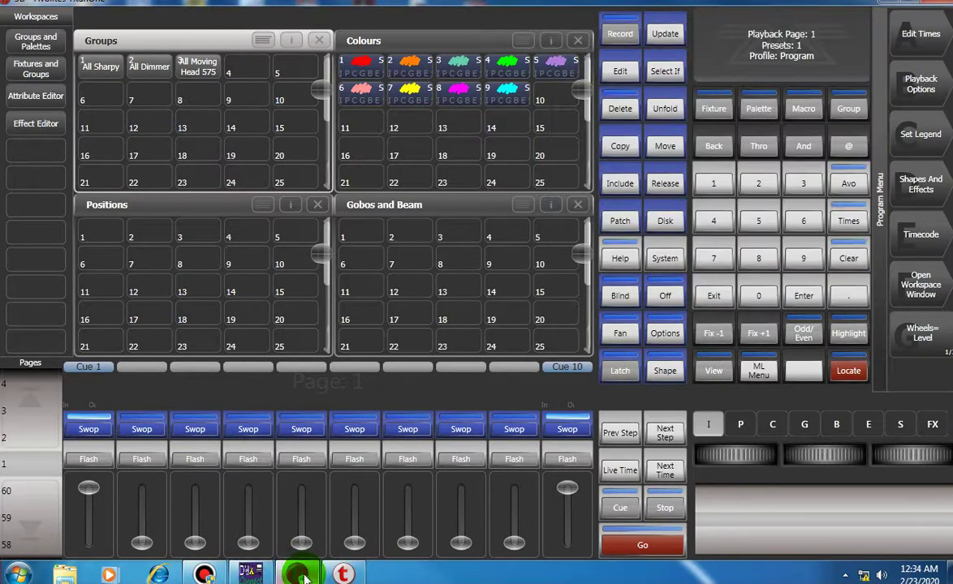
click(144, 73)
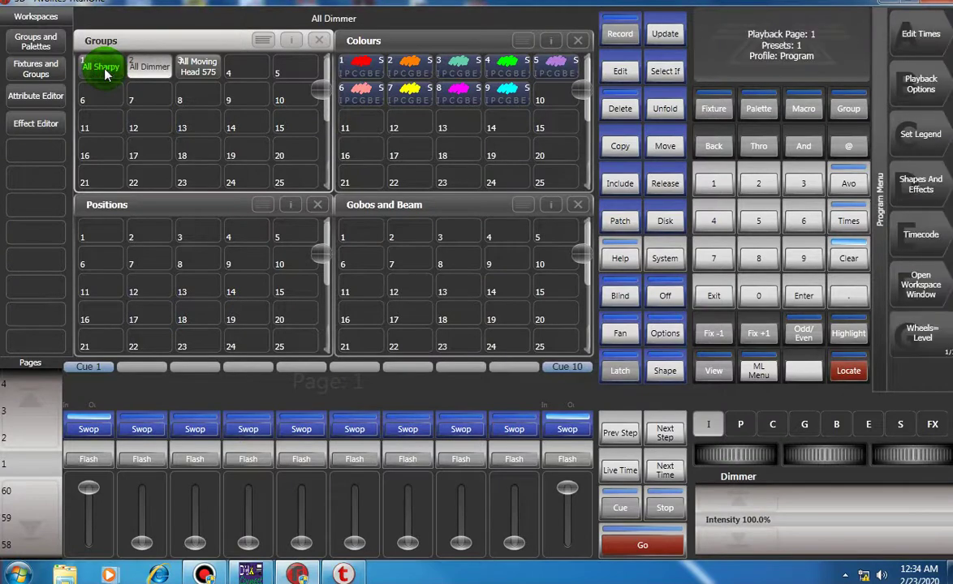
click(198, 67)
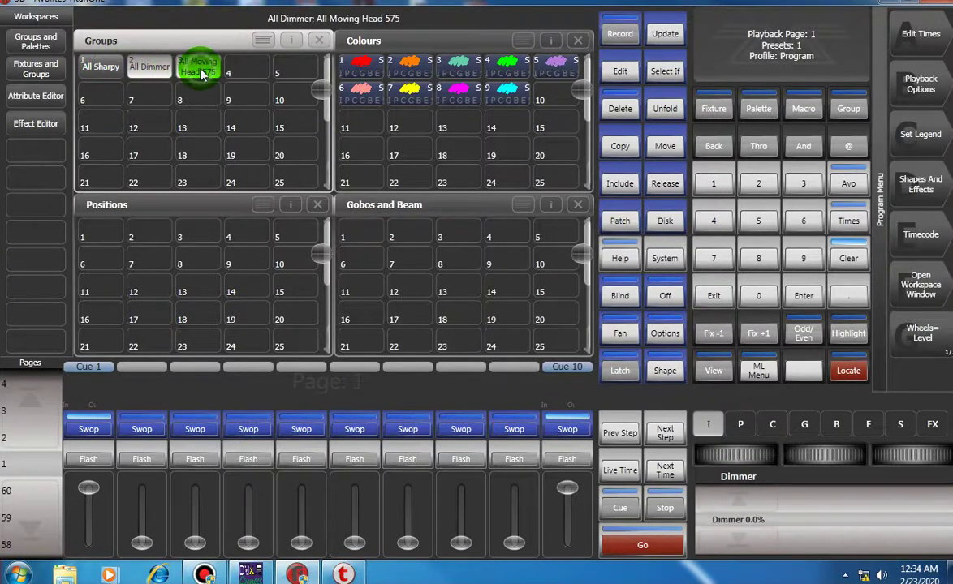
click(103, 68)
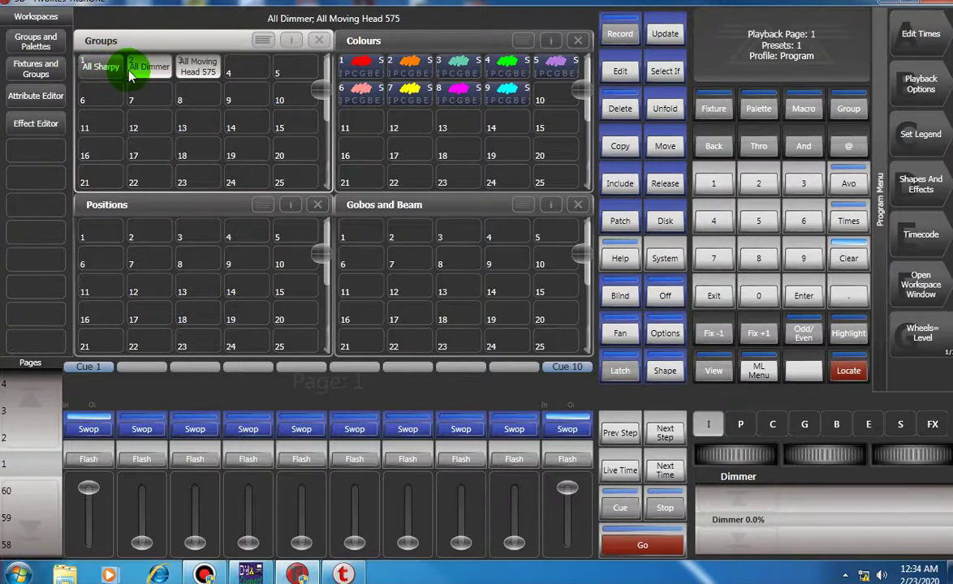
click(135, 72)
click(136, 72)
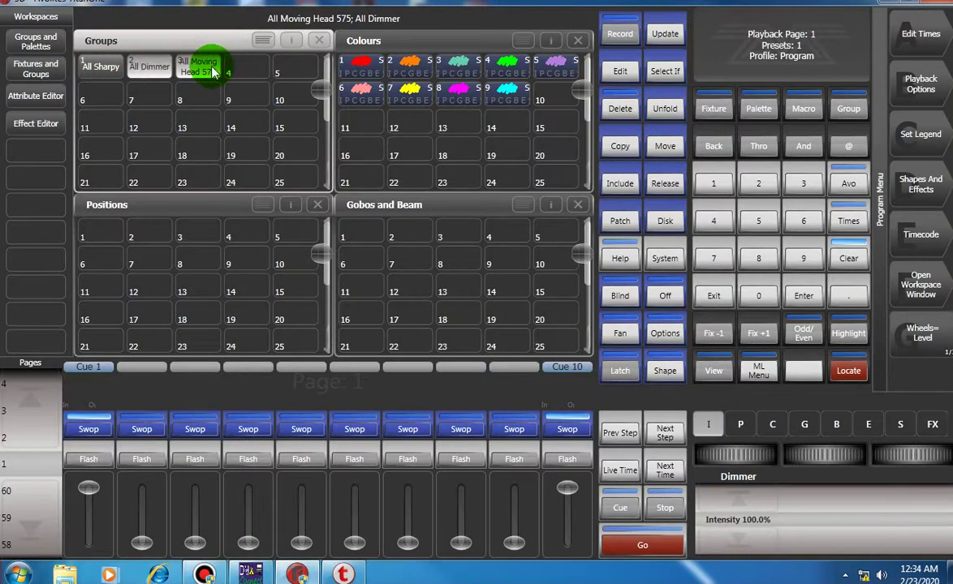
- Create a Dimmer Pulse 1:2 shape on the selected groups, check the output in uDMX node and minimize the node
click(920, 183)
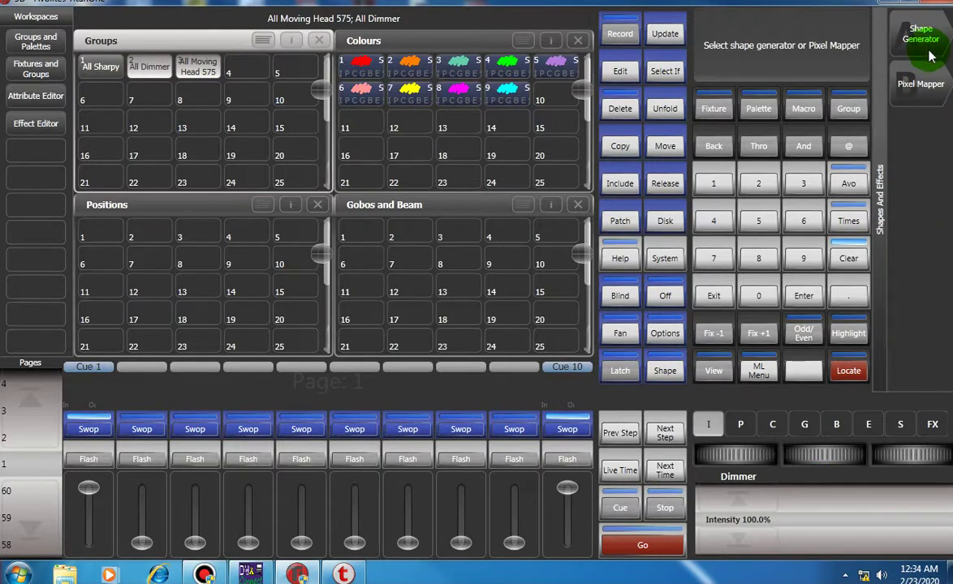
click(716, 286)
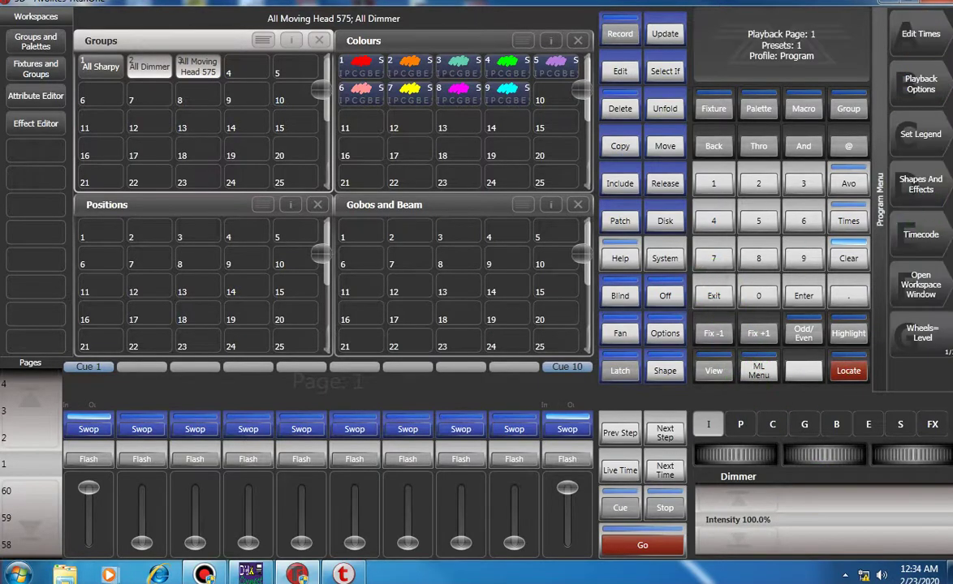
click(920, 182)
click(920, 82)
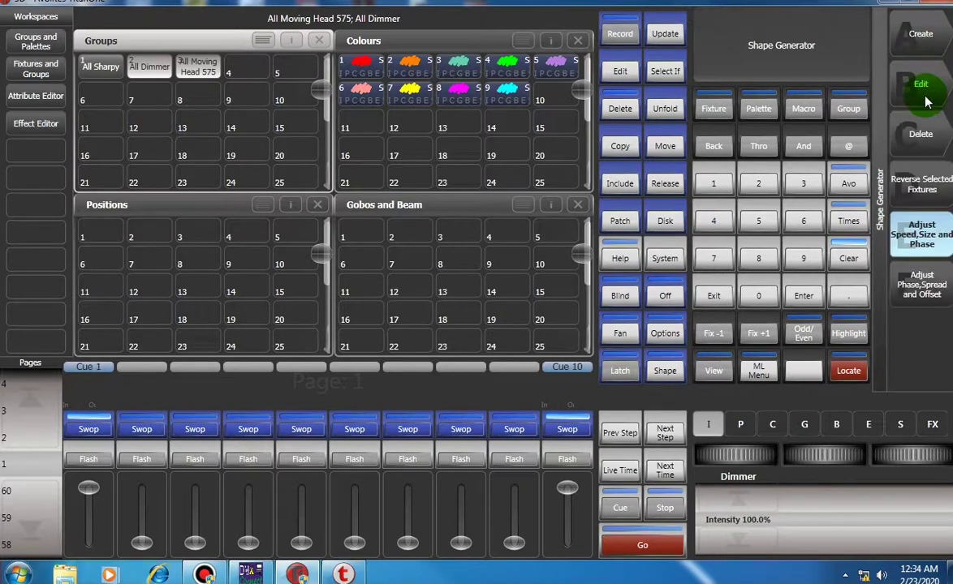
click(924, 47)
click(928, 52)
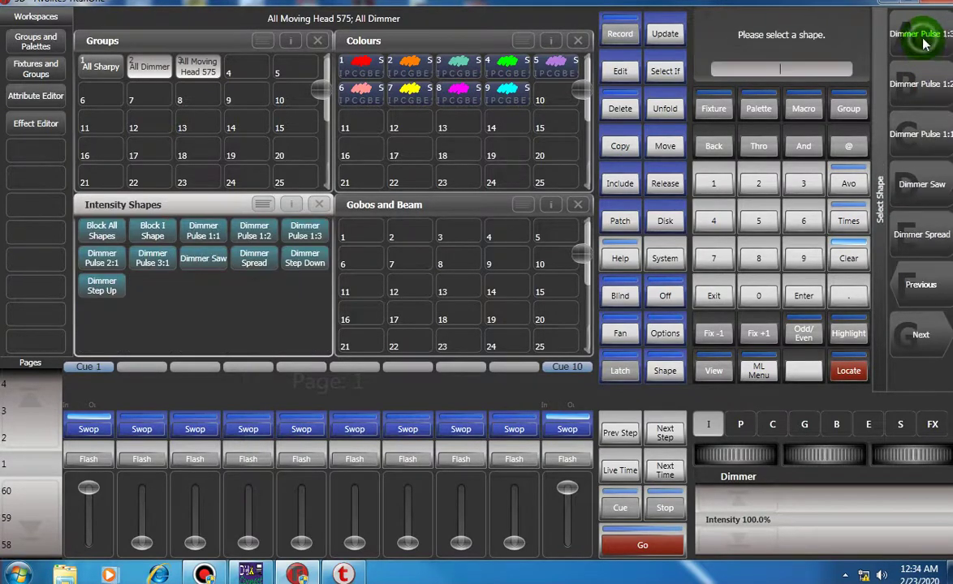
click(931, 88)
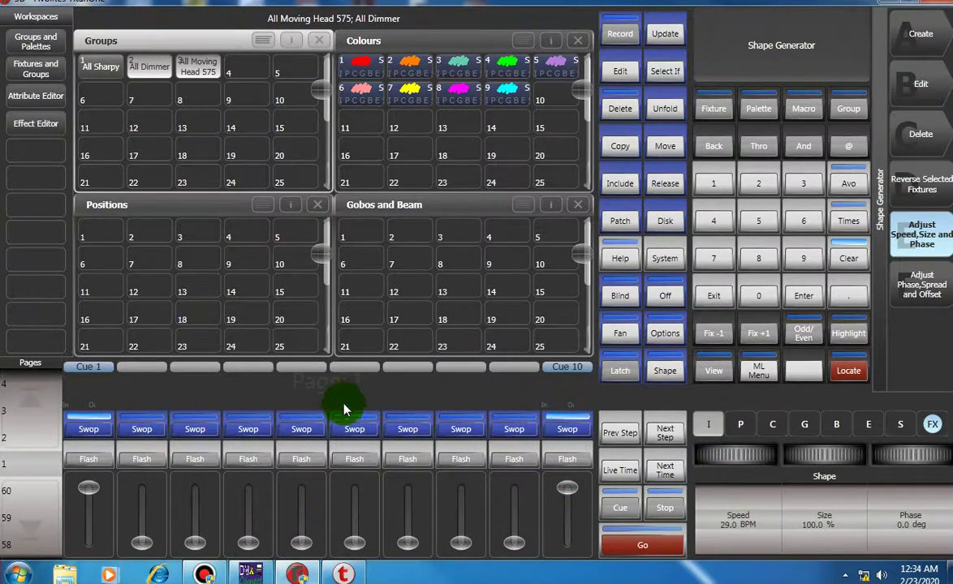
click(250, 574)
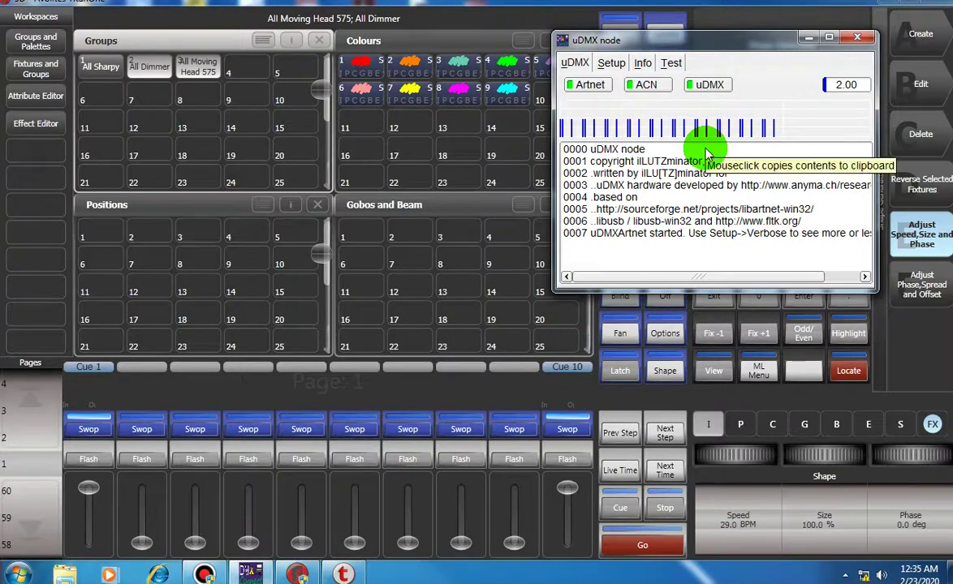
click(808, 37)
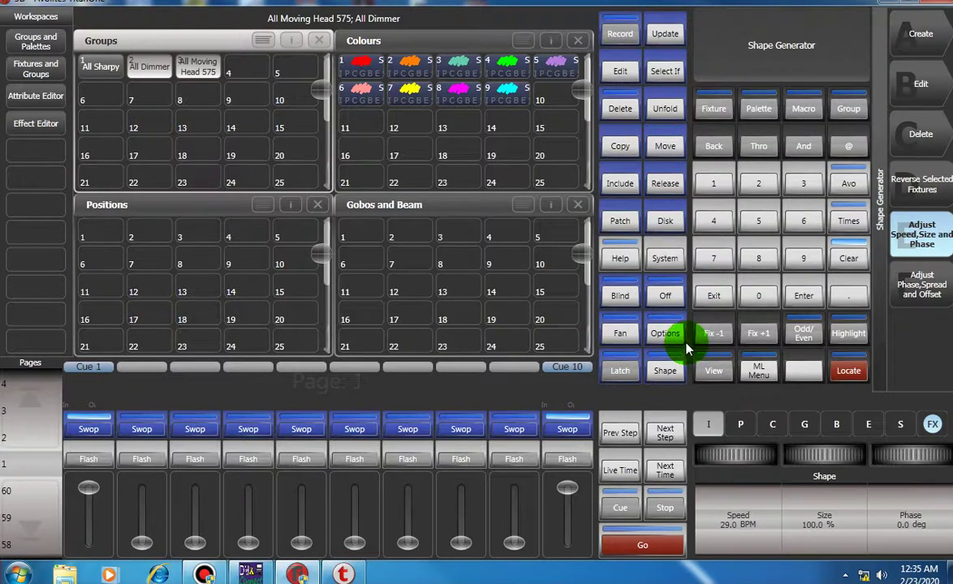
- Examine Titan One's network interface settings for Local Area Connection 2 and return to the system options
click(662, 260)
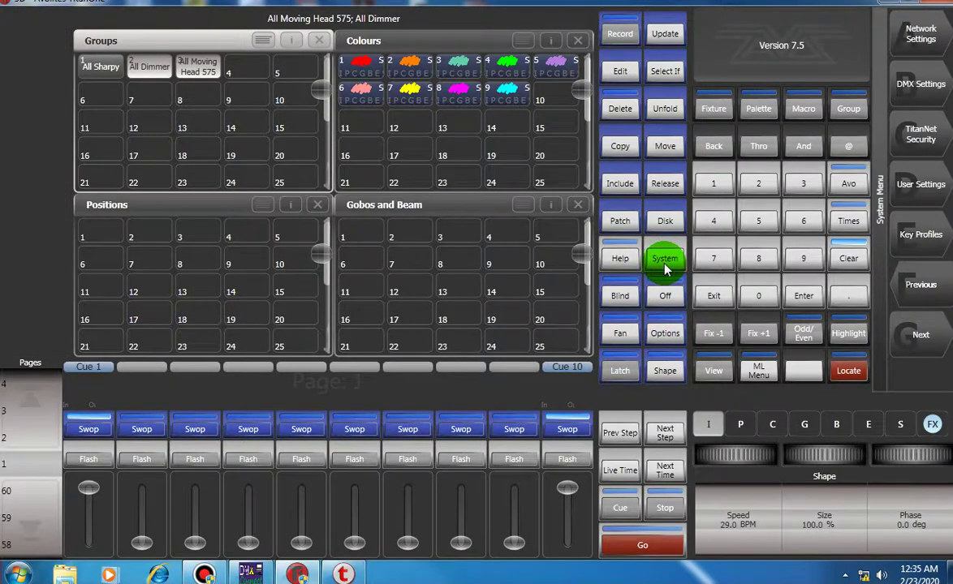
click(864, 28)
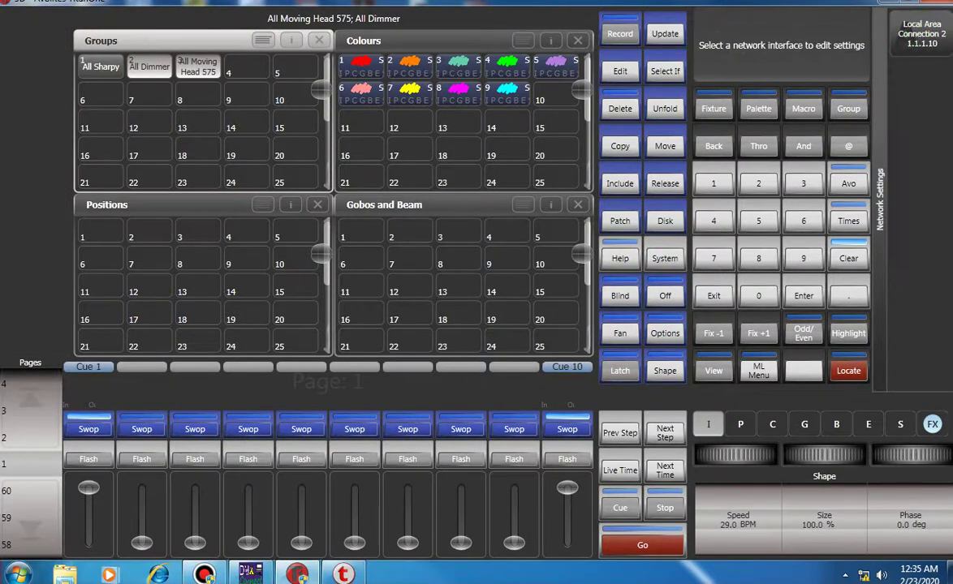
click(921, 45)
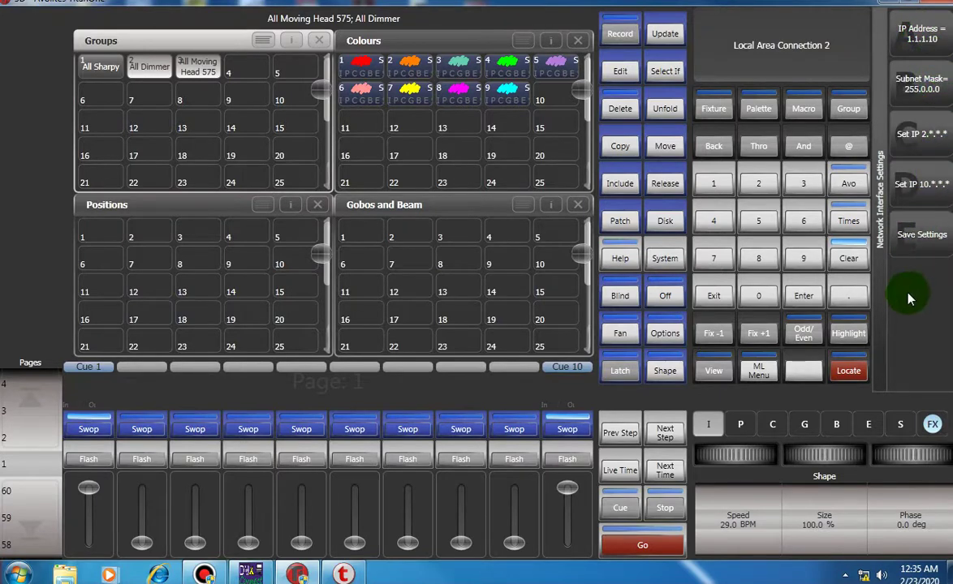
click(918, 288)
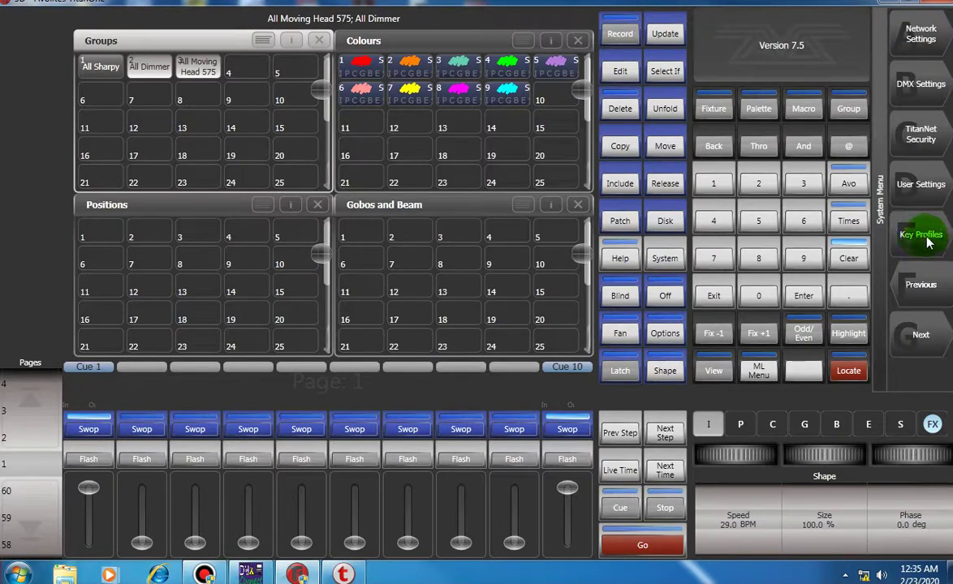
- Open the DMX settings and examine the available DMX nodes and the nodes assigned to the DMX lines
click(917, 88)
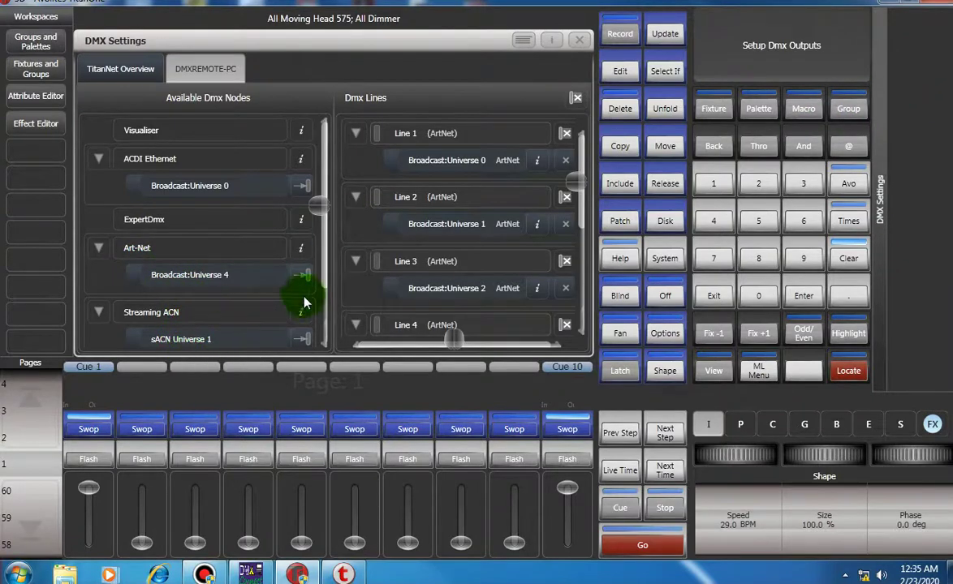
scroll(192, 342, down, 1)
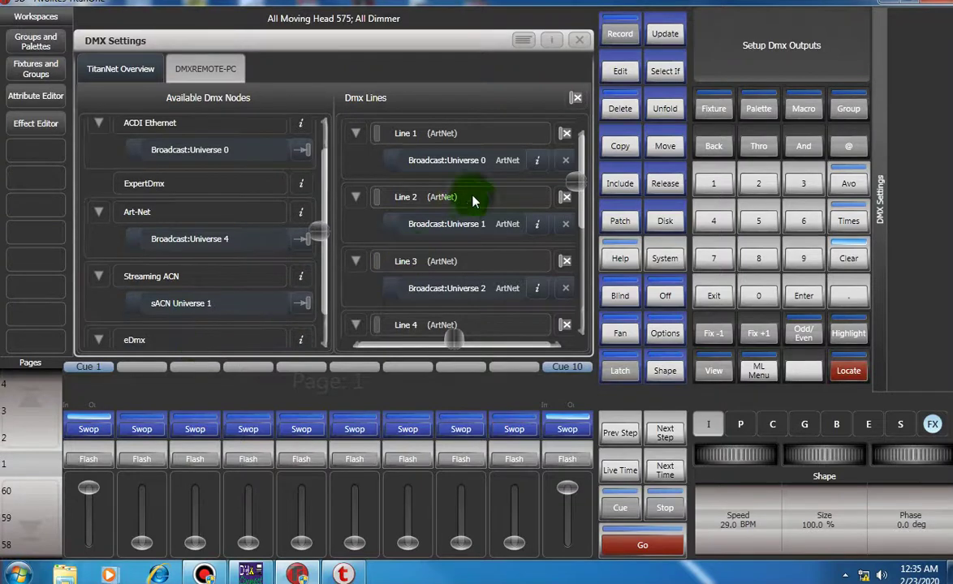
scroll(246, 276, up, 1)
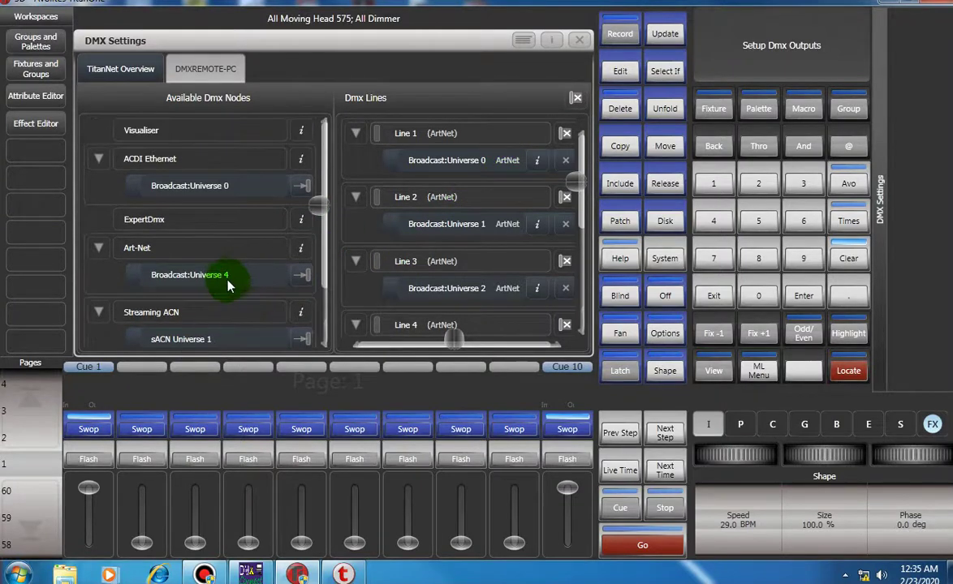
- Remove all nodes assigned to the DMX lines and assign the Art-Net node Broadcast:Universe 0 to Line 1
click(219, 275)
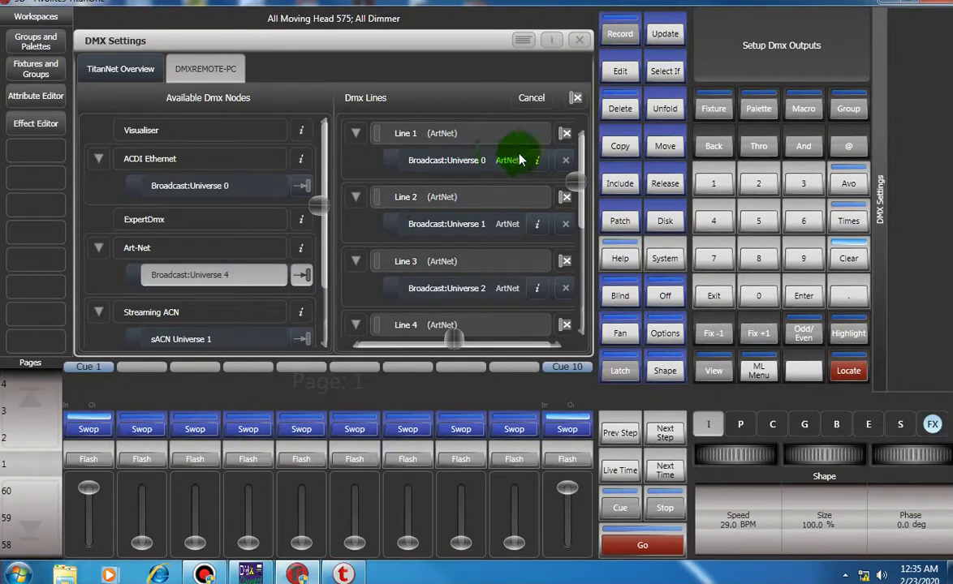
click(576, 97)
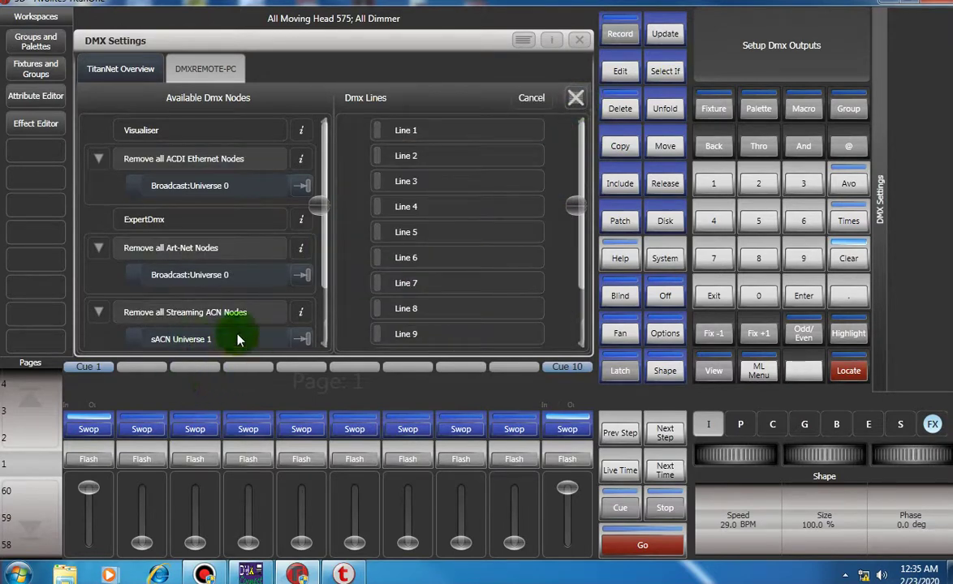
drag(319, 209, 342, 298)
drag(224, 203, 223, 201)
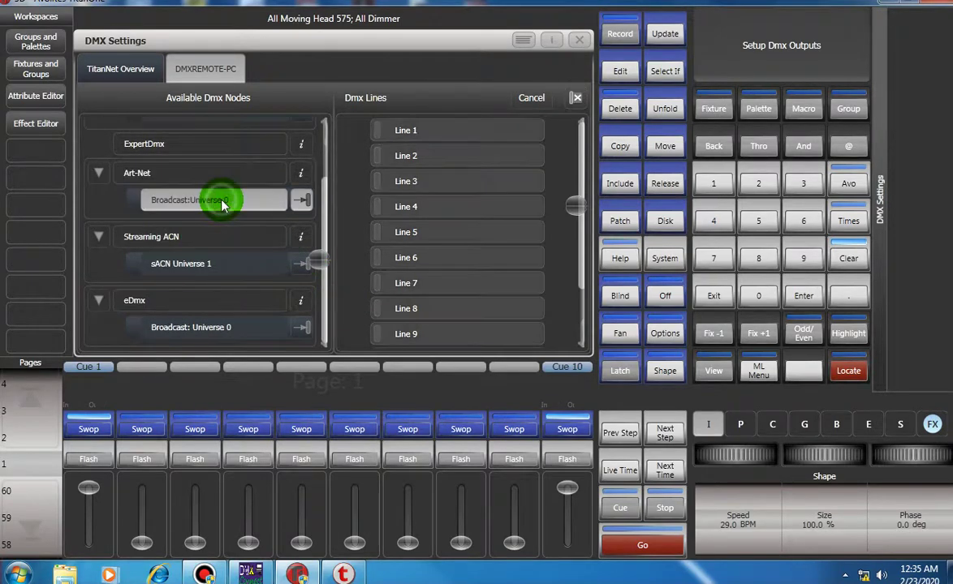
drag(433, 138, 431, 134)
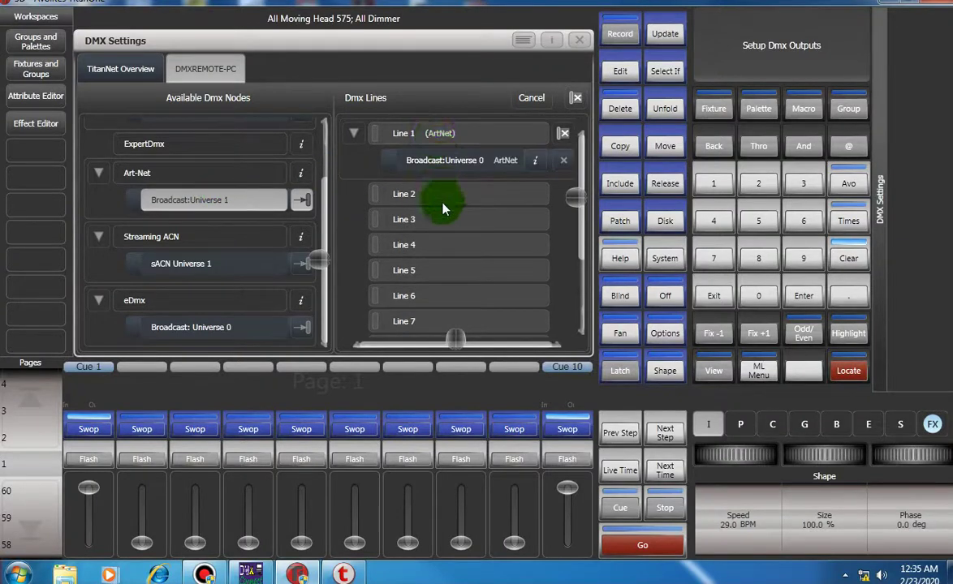
- Switch to uDMX node to check the Art-Net output from Line 1, and minimize it again
click(251, 575)
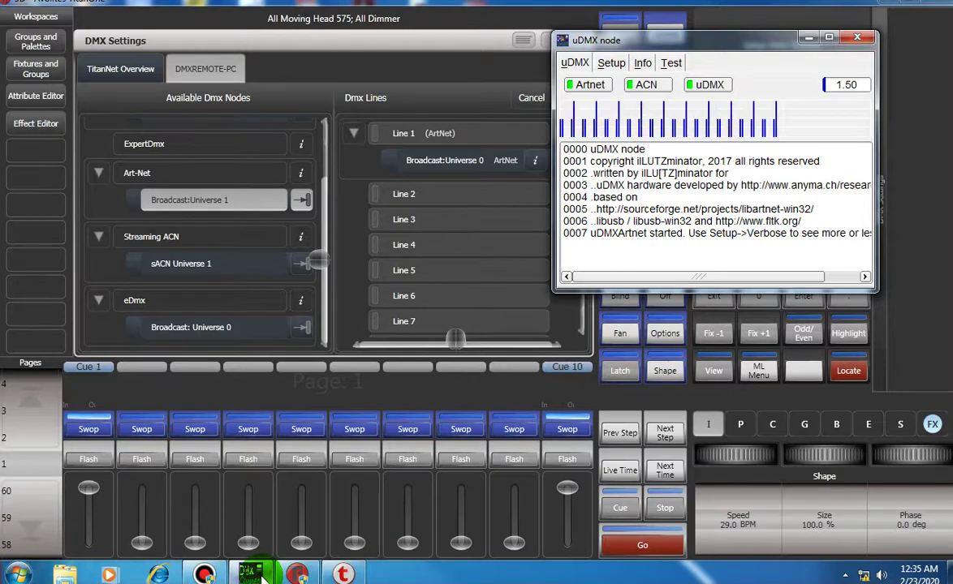
click(250, 574)
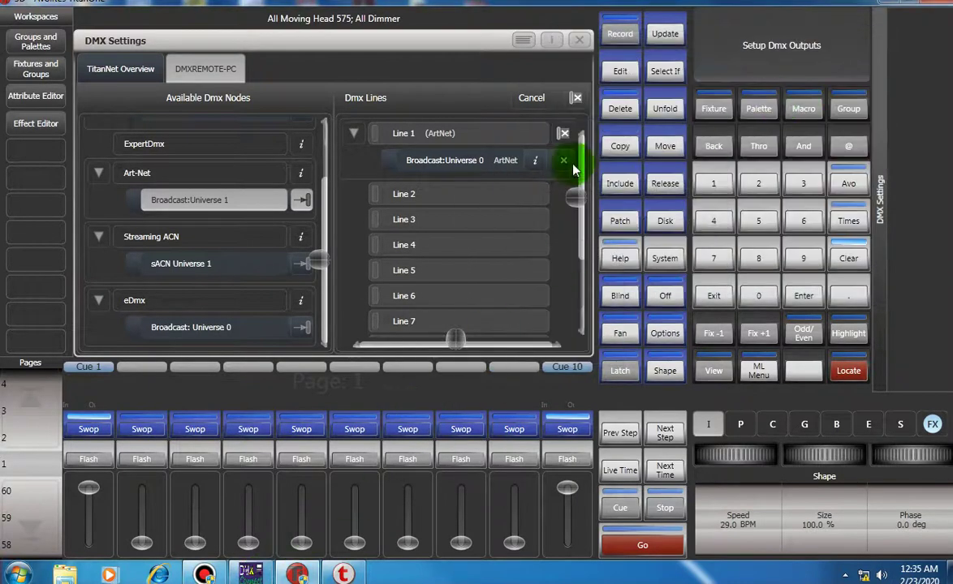